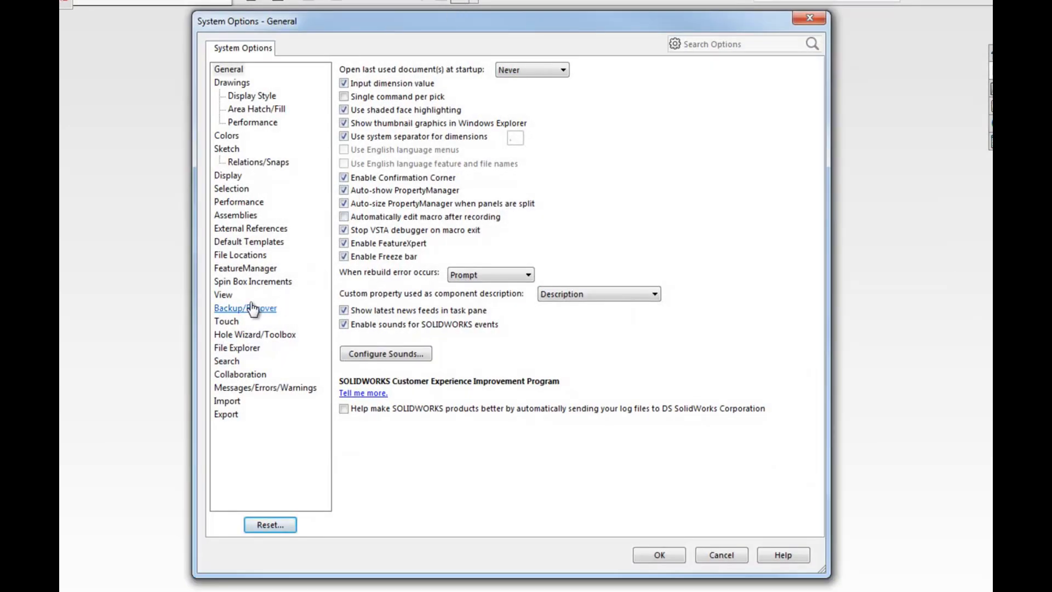
Look up the Thread Profiles folder path in System Options File Locations, then close the dialog
click(233, 257)
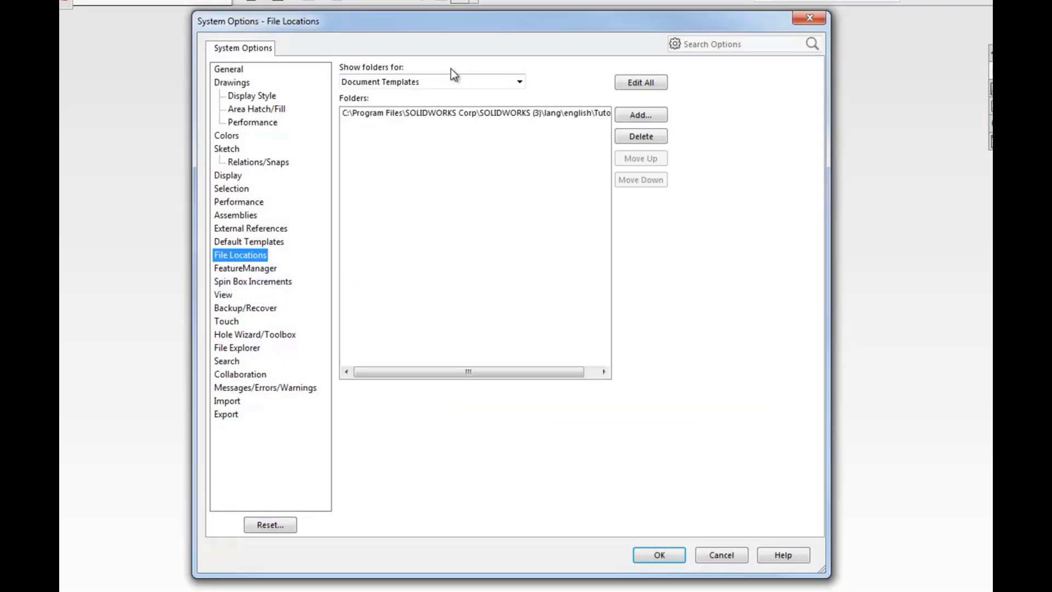
click(519, 84)
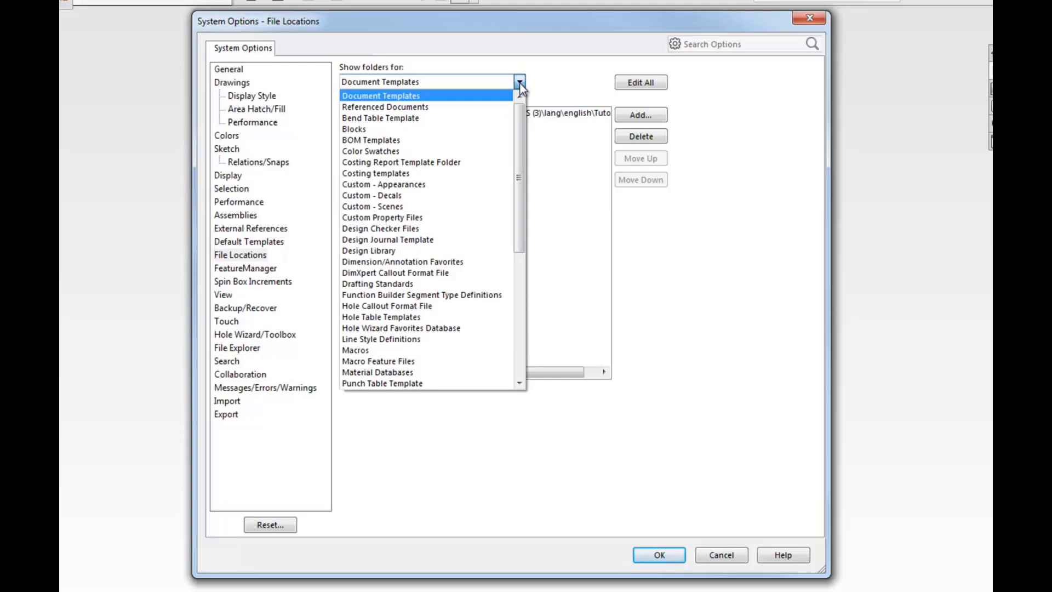
drag(521, 124, 529, 219)
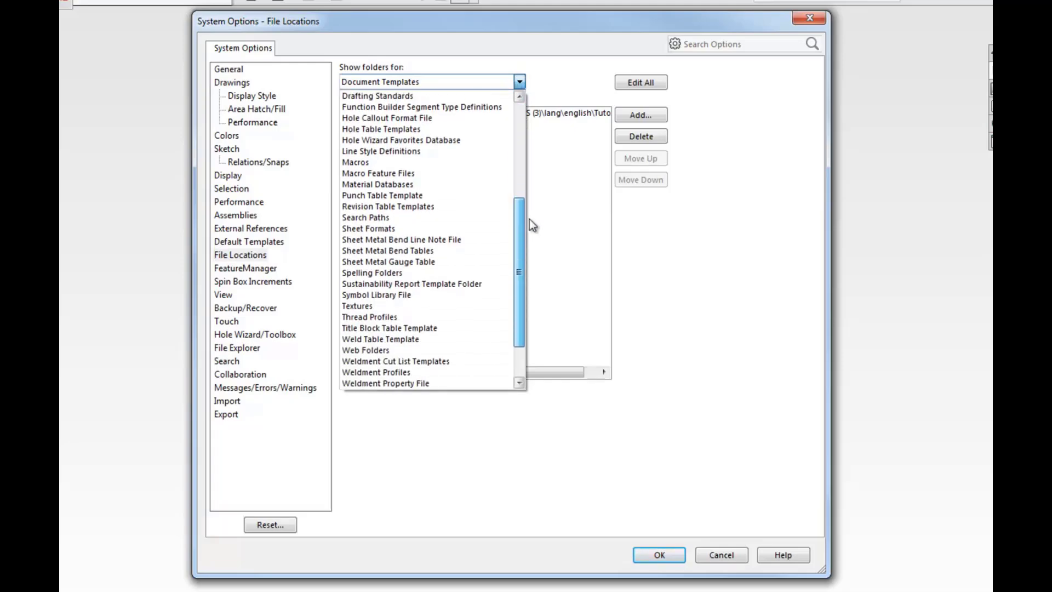
click(382, 317)
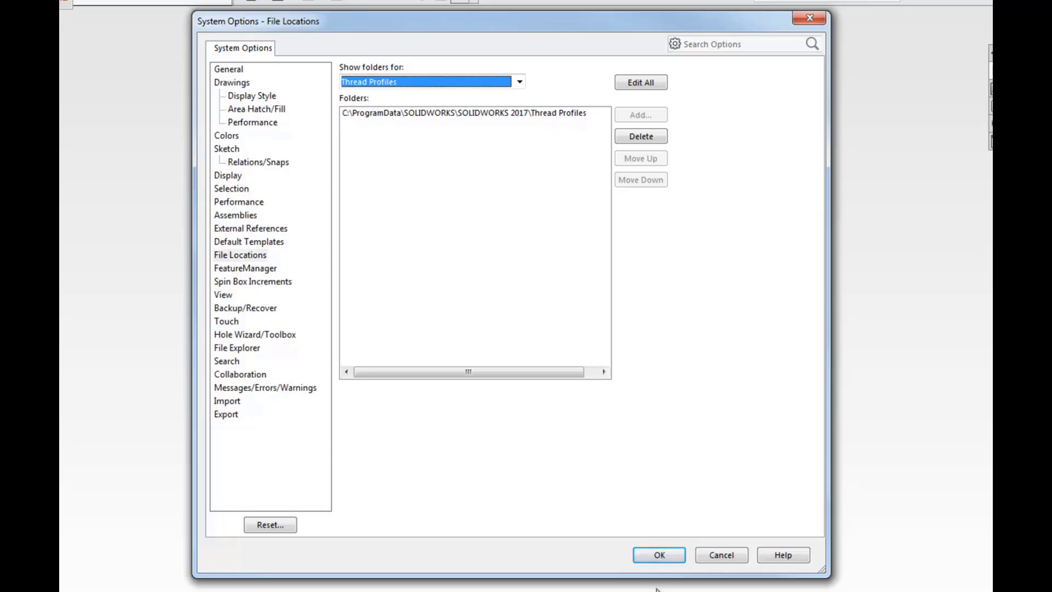
click(659, 556)
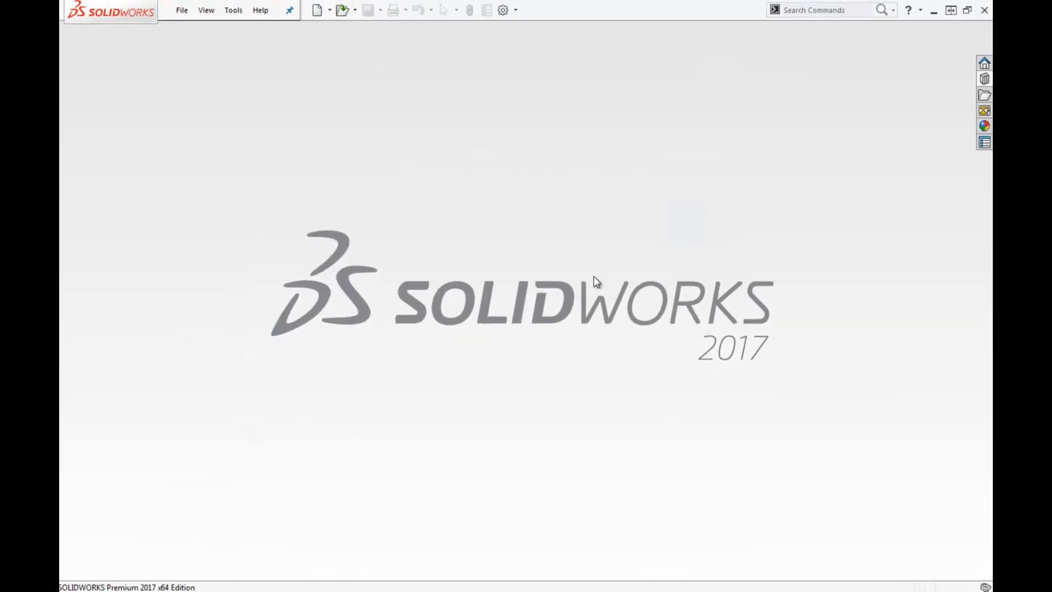
Open Metric Die.SLDLFP from the Thread Profiles folder
click(342, 10)
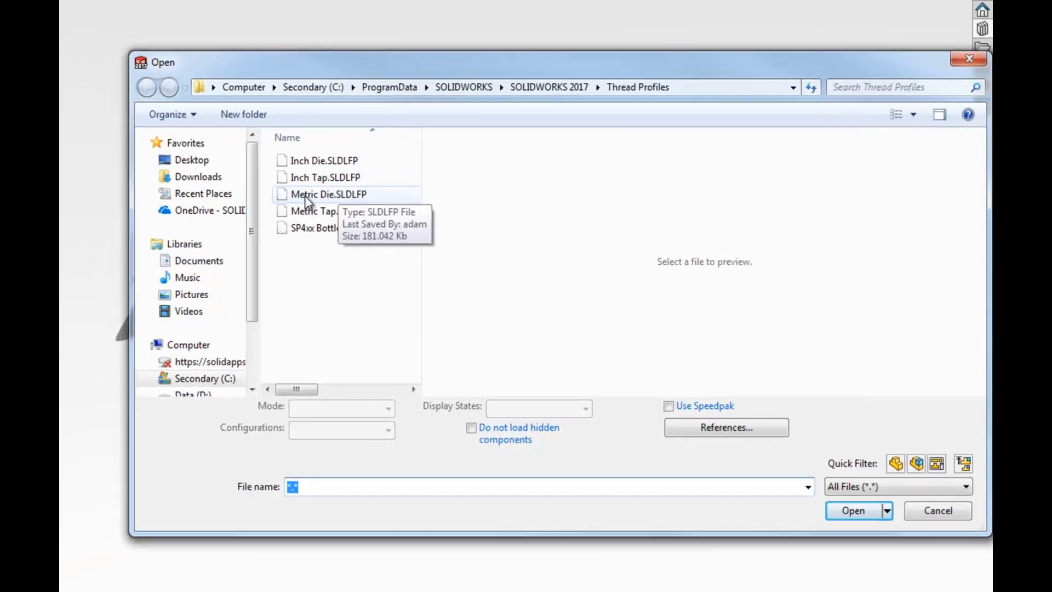
double_click(305, 196)
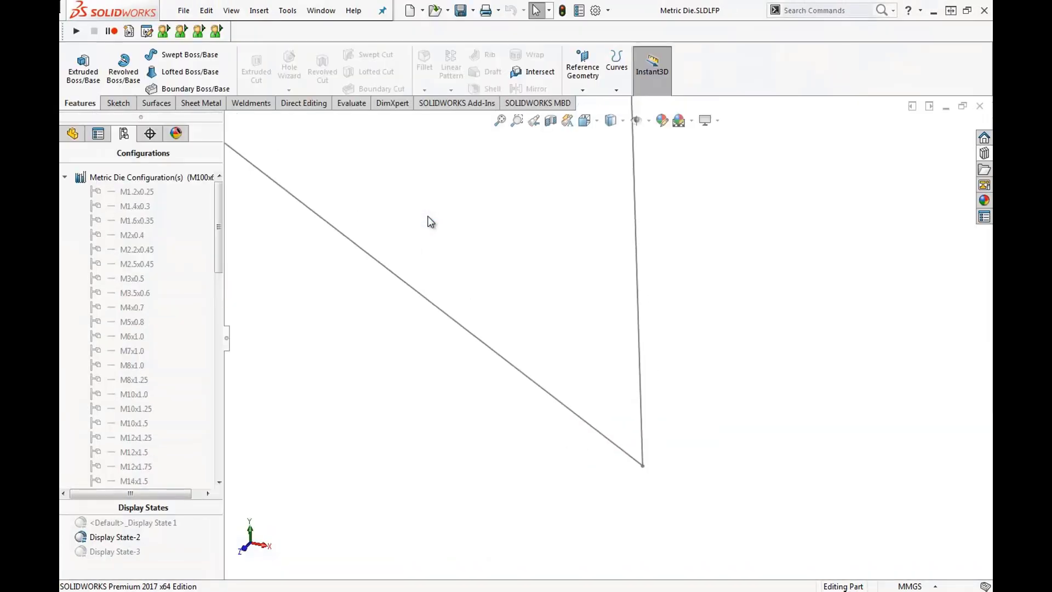
mouse_move(487, 250)
middle_down()
mouse_move(601, 207)
mouse_move(570, 347)
mouse_move(559, 328)
middle_up()
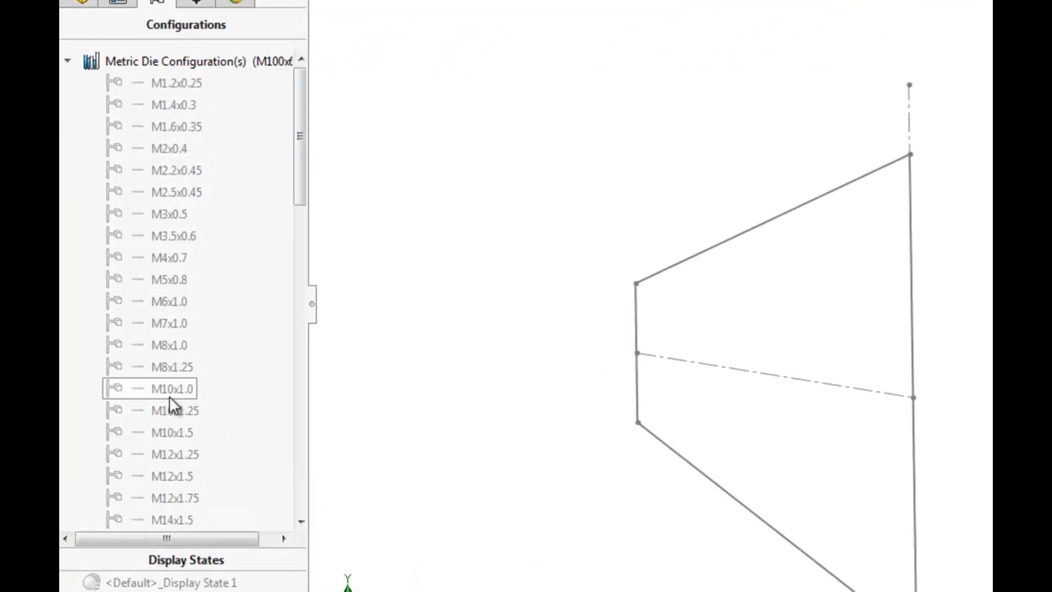
drag(297, 130, 292, 357)
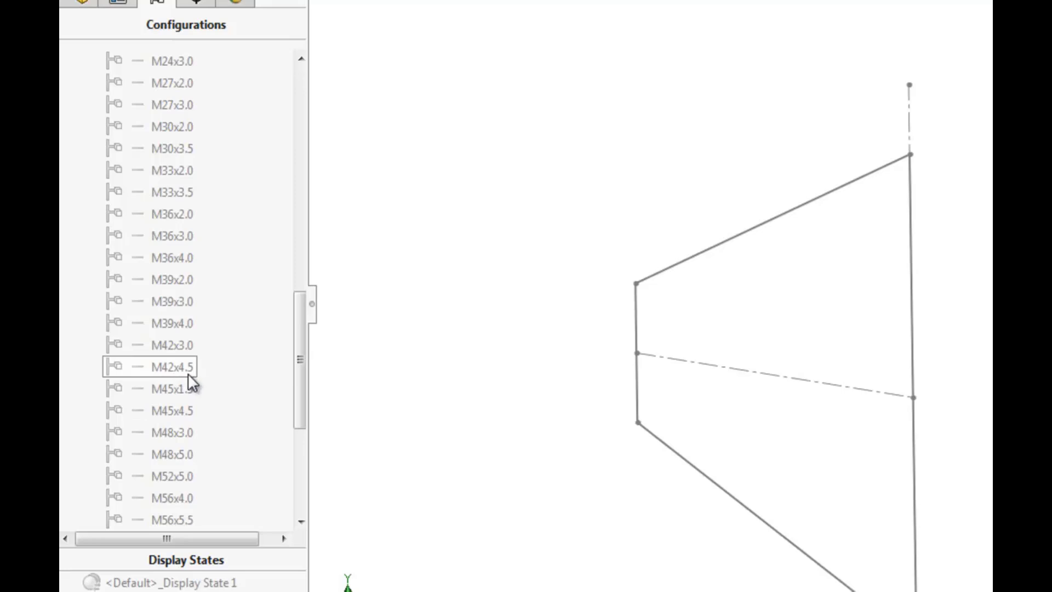
drag(303, 345, 291, 90)
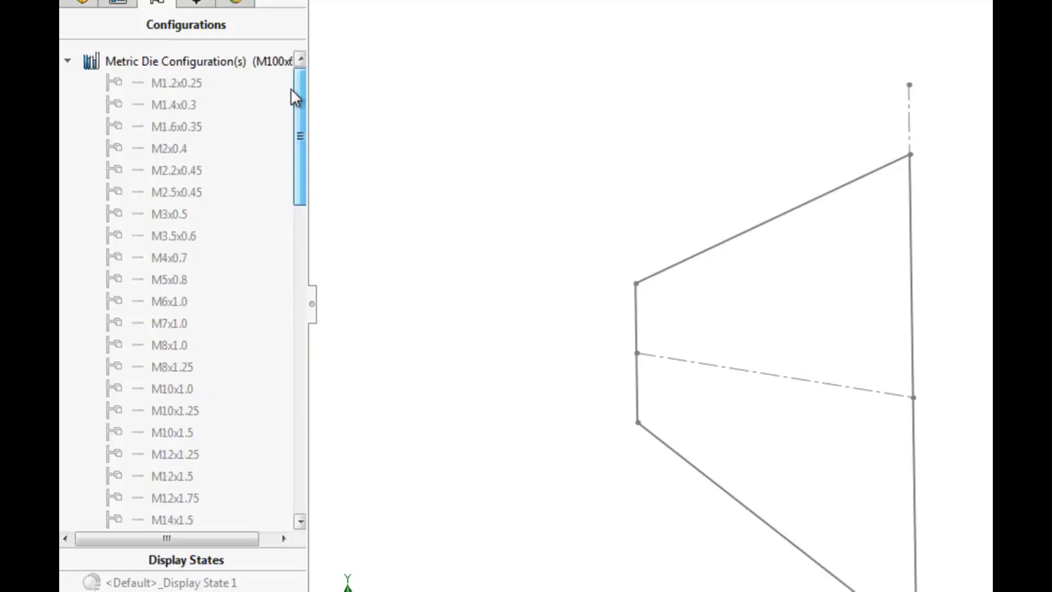
Add configuration M42x1.5, described M42x1.5, with the configuration name as BOM part number
right_click(154, 57)
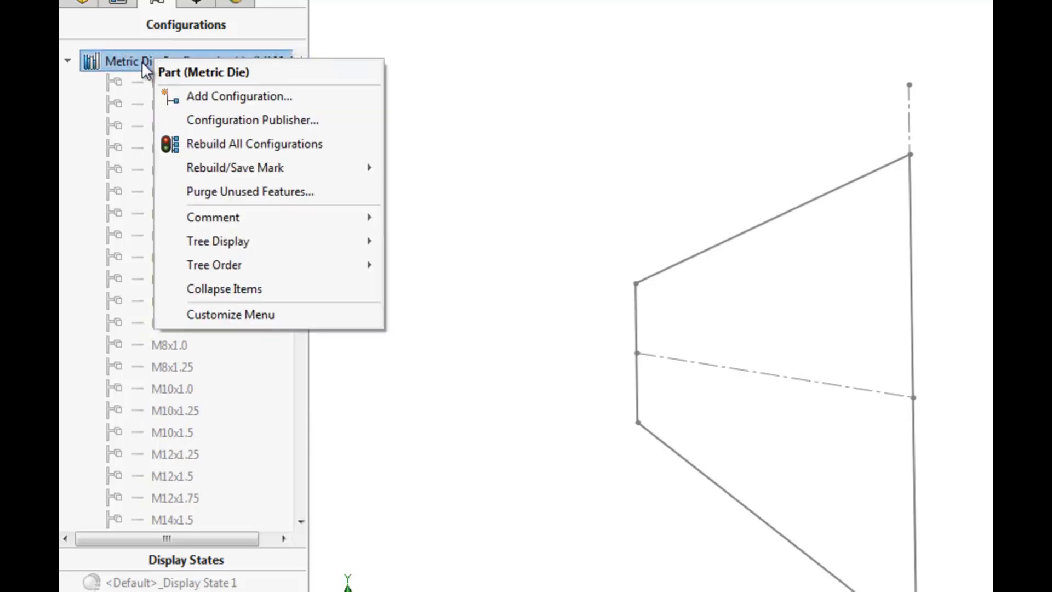
click(212, 97)
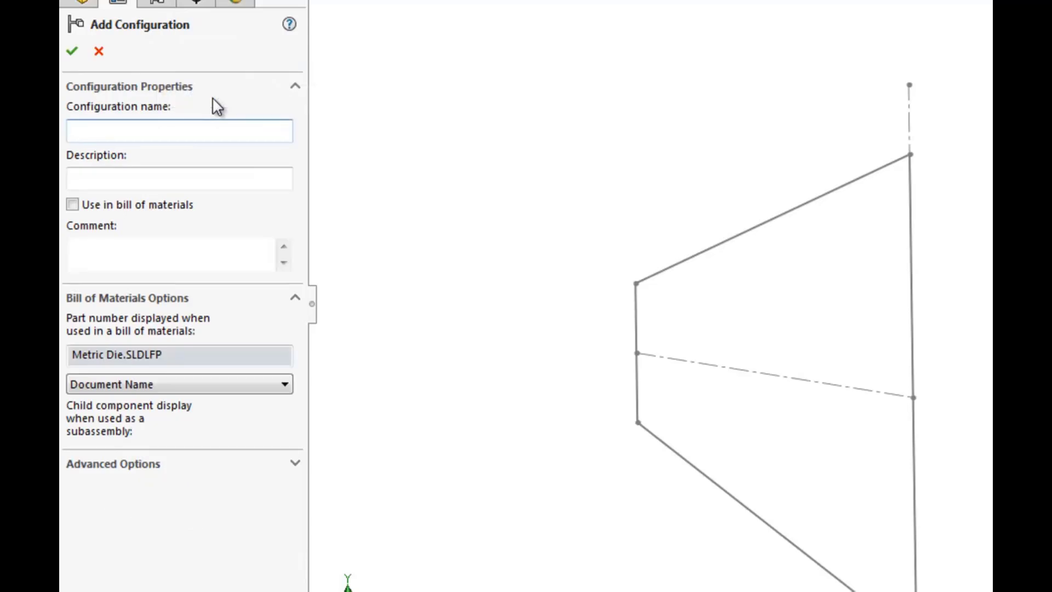
text(M42x1.5)
drag(183, 139, 71, 129)
key(ctrl+c)
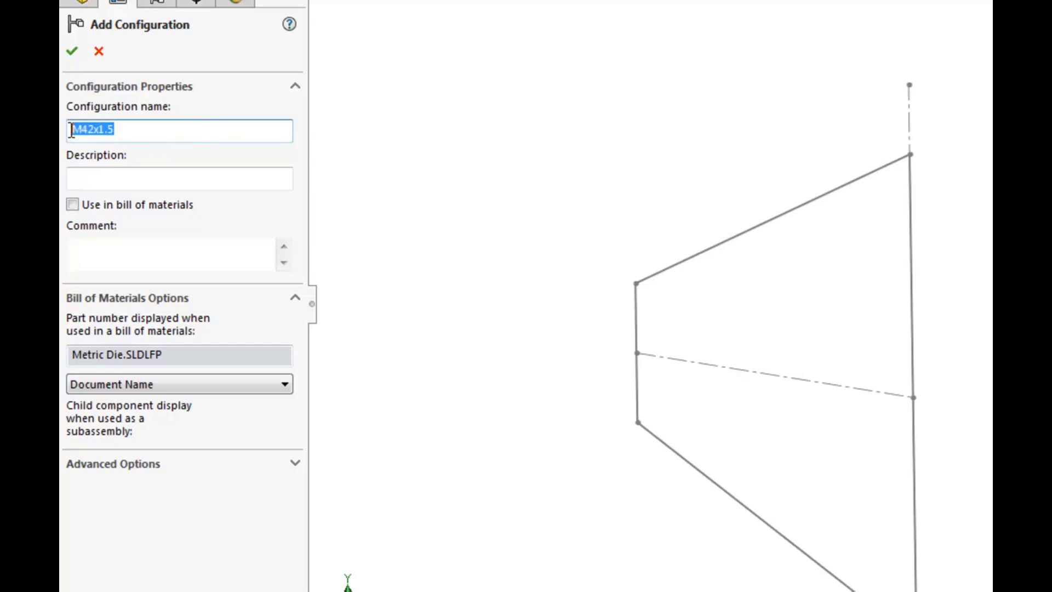
click(111, 176)
key(ctrl+v)
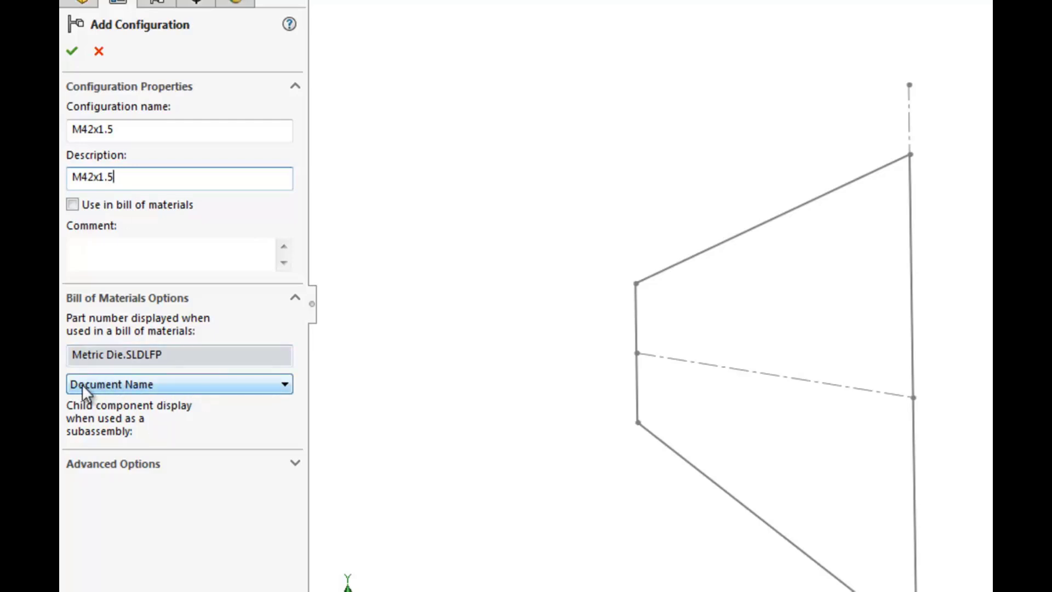
click(162, 383)
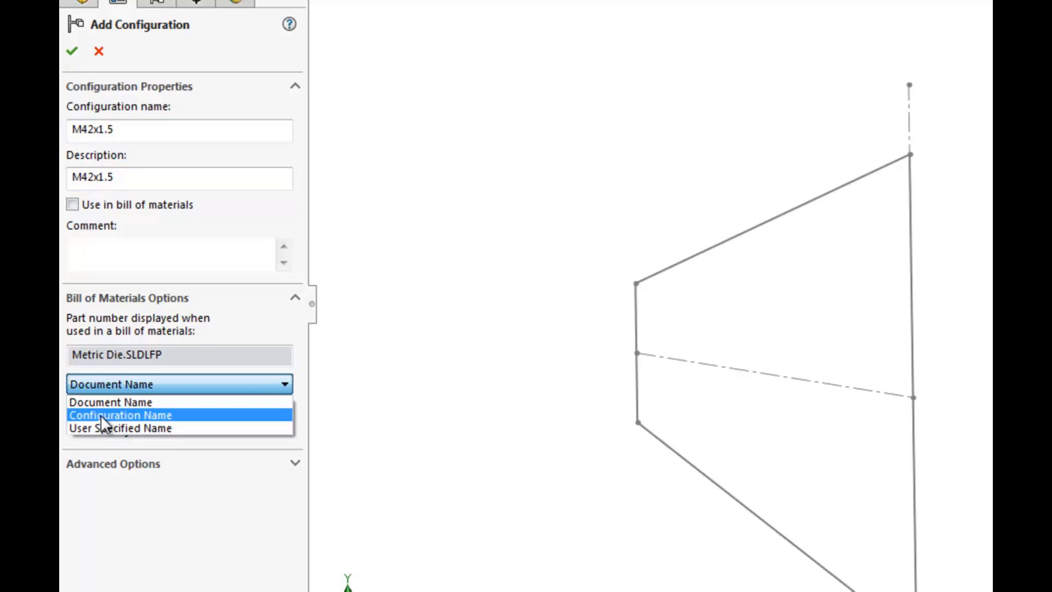
click(153, 416)
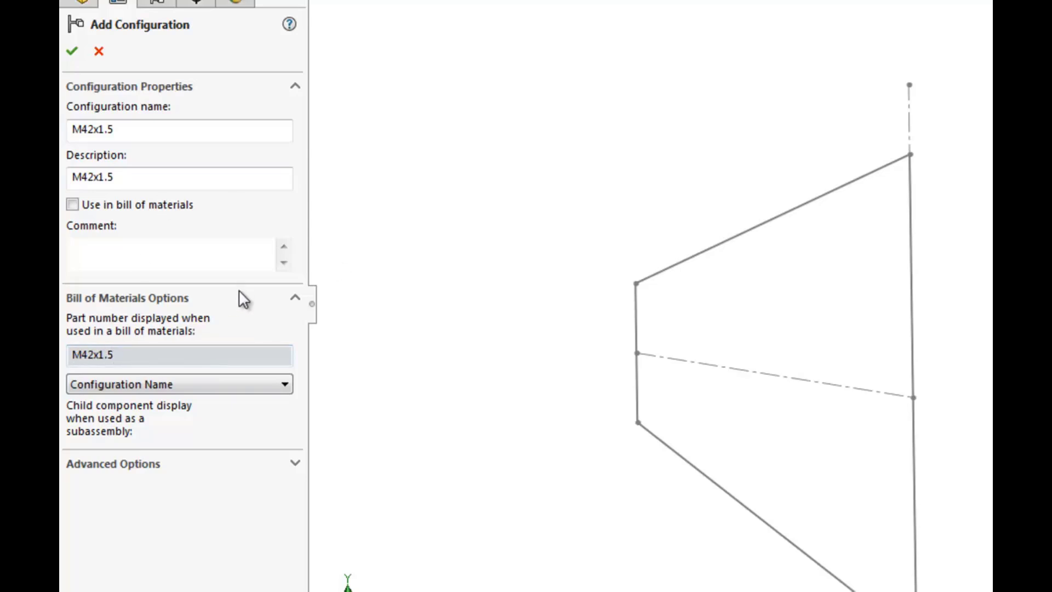
click(74, 53)
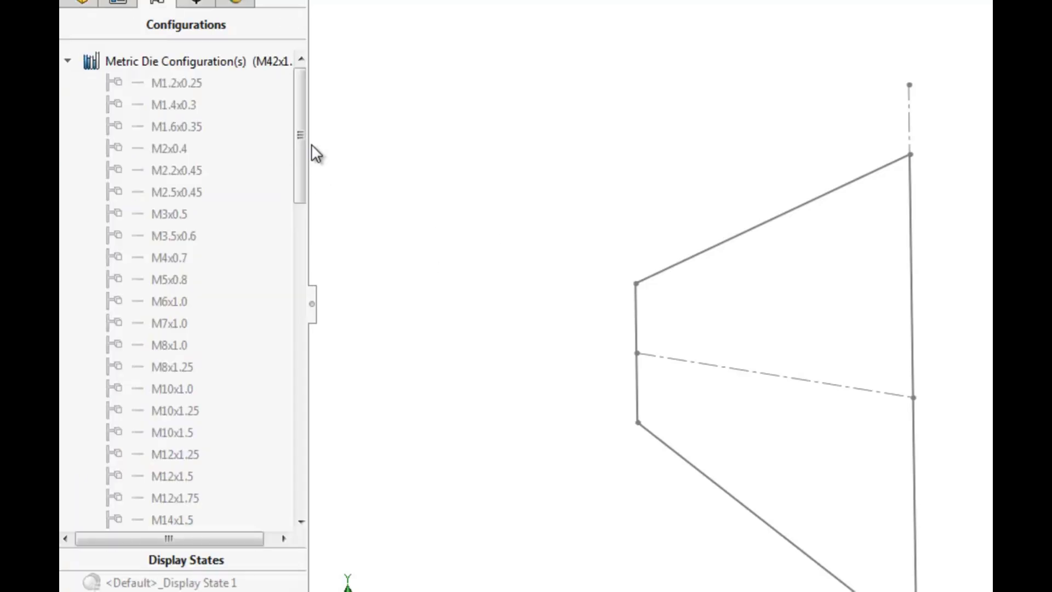
Confirm M42x1.5 is the active configuration and return to the FeatureManager tree
drag(301, 158, 289, 450)
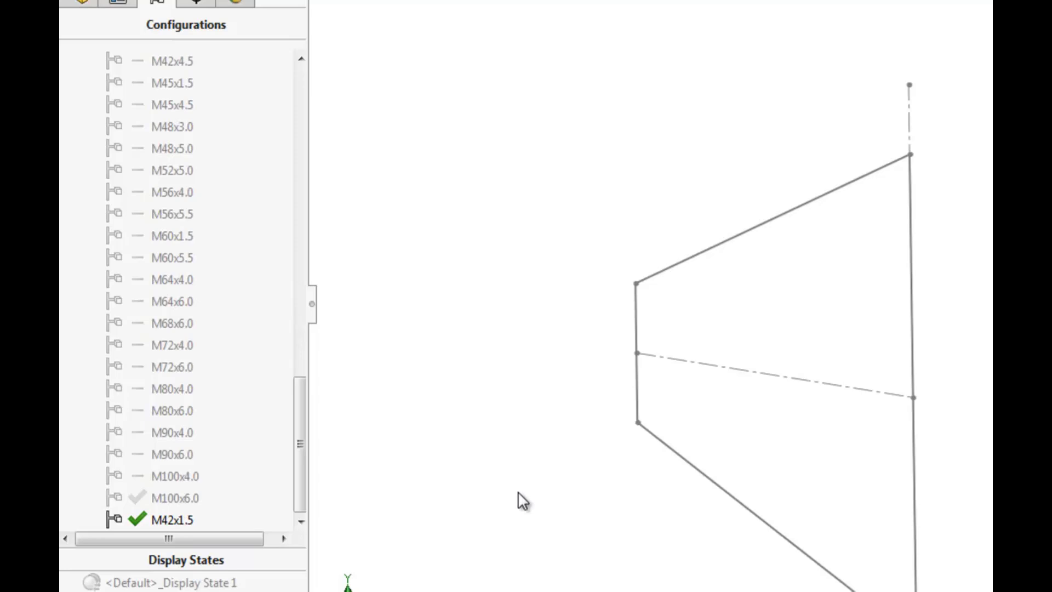
click(83, 2)
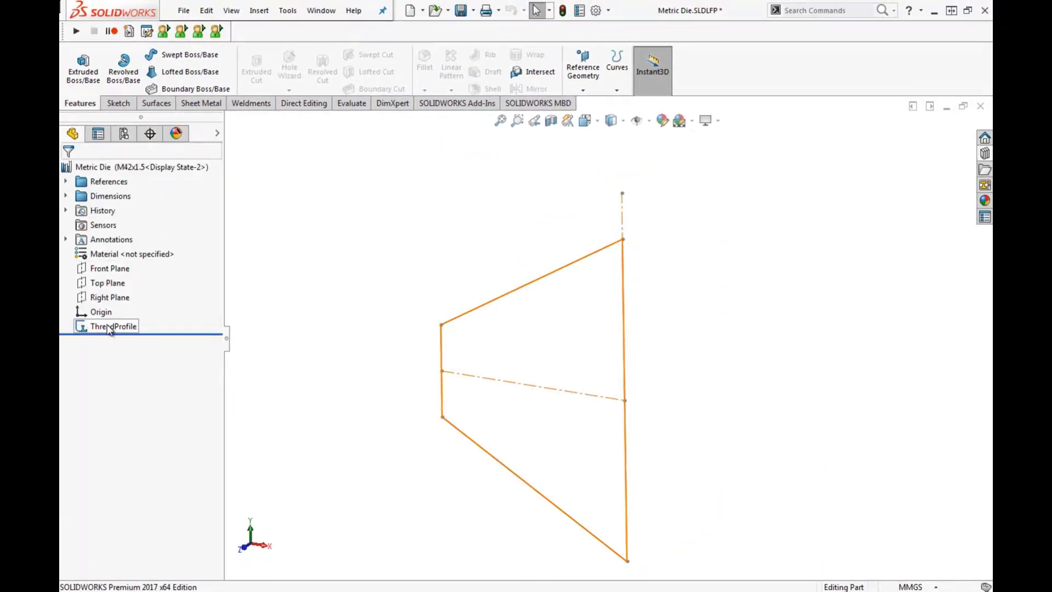
Edit the ThreadProfile sketch and spread out its angle, pitch, height and land dimensions
click(492, 305)
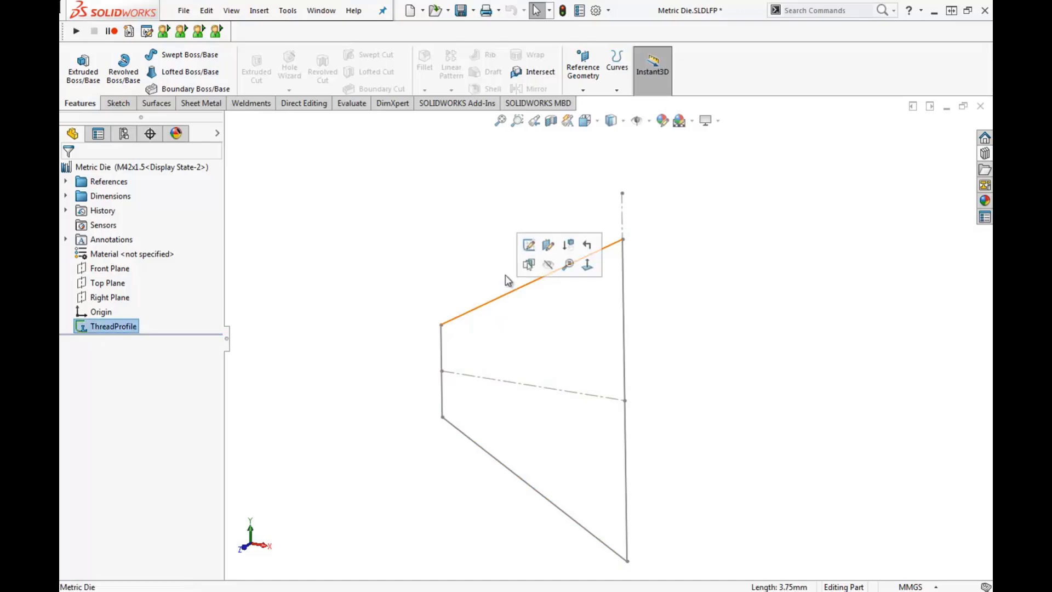
click(529, 246)
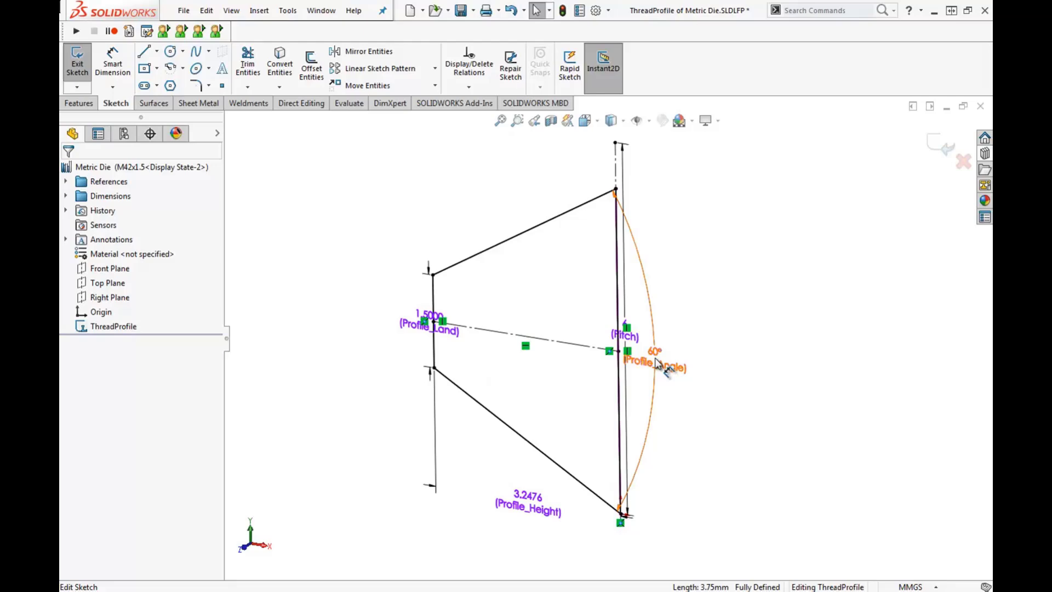
drag(657, 364, 713, 364)
drag(628, 335, 678, 343)
drag(528, 503, 528, 508)
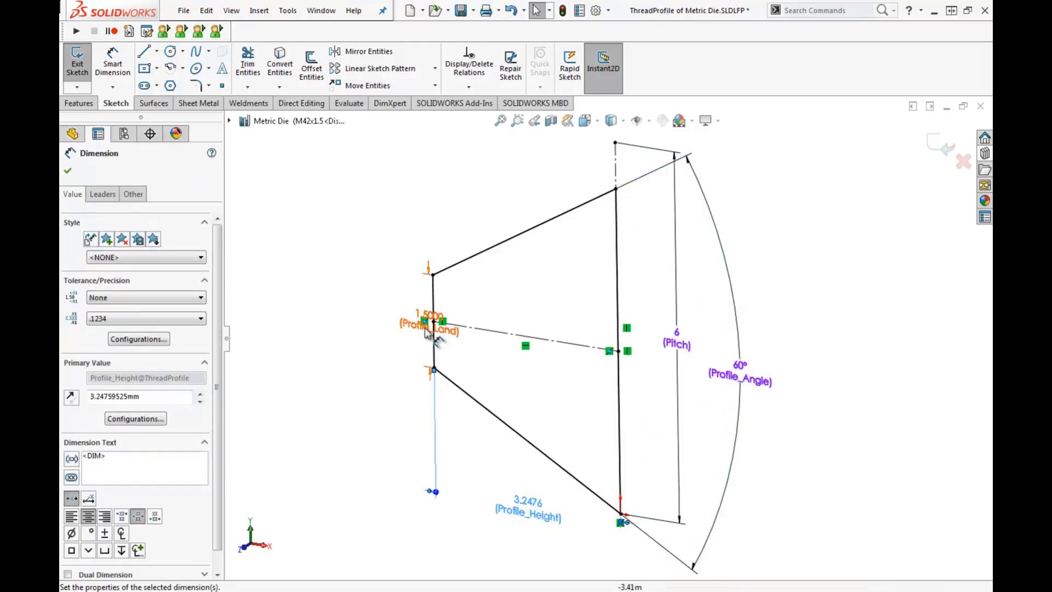
drag(419, 333, 366, 322)
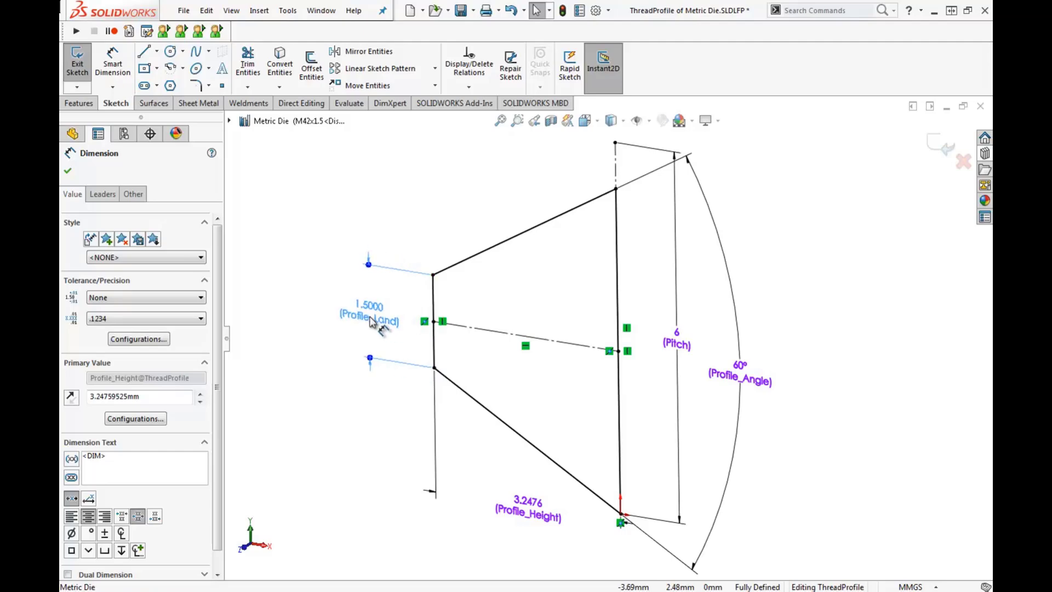
click(391, 238)
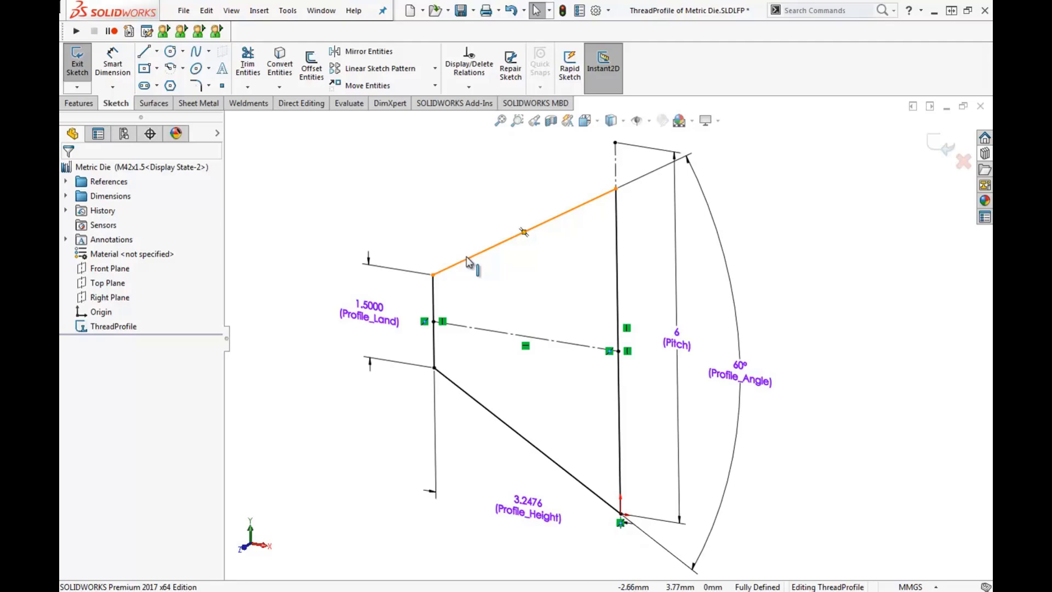
Set Profile_Land to 0.1875, Pitch to 1.5 and Profile_Height to 0.9375
double_click(378, 320)
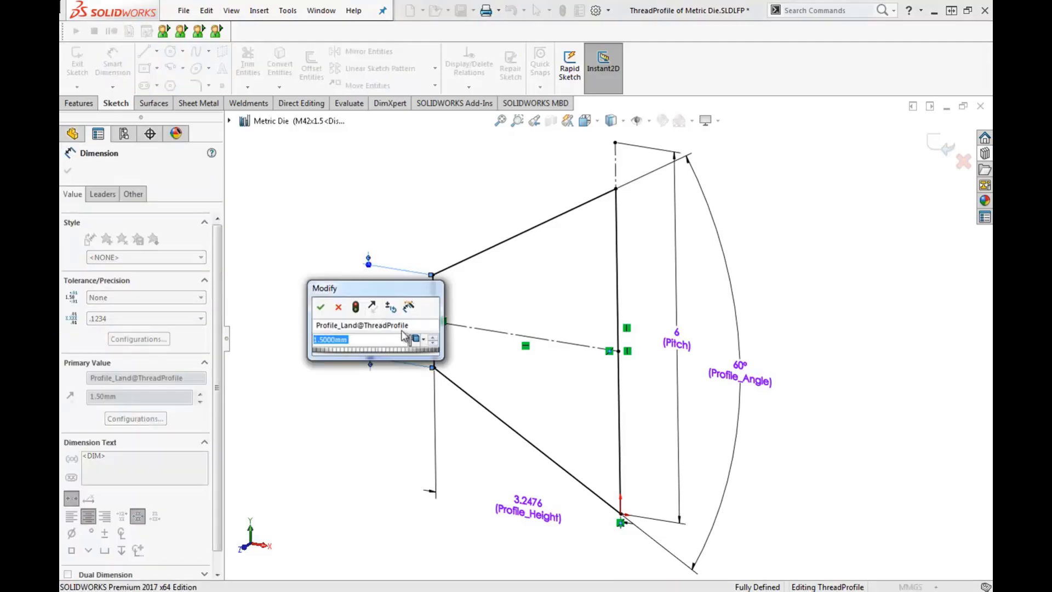
text(0.1875)
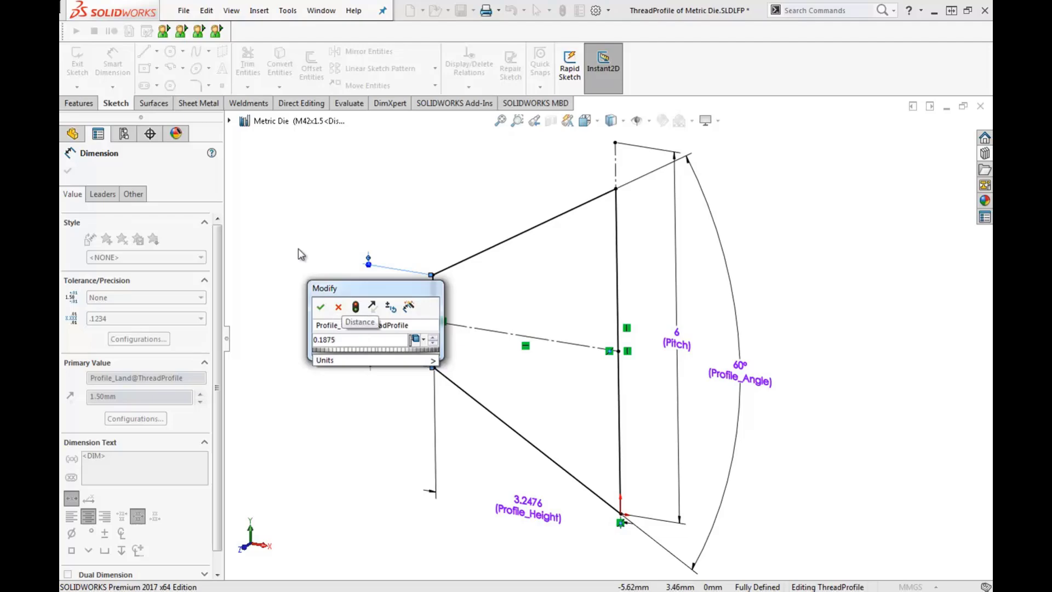
key(Return)
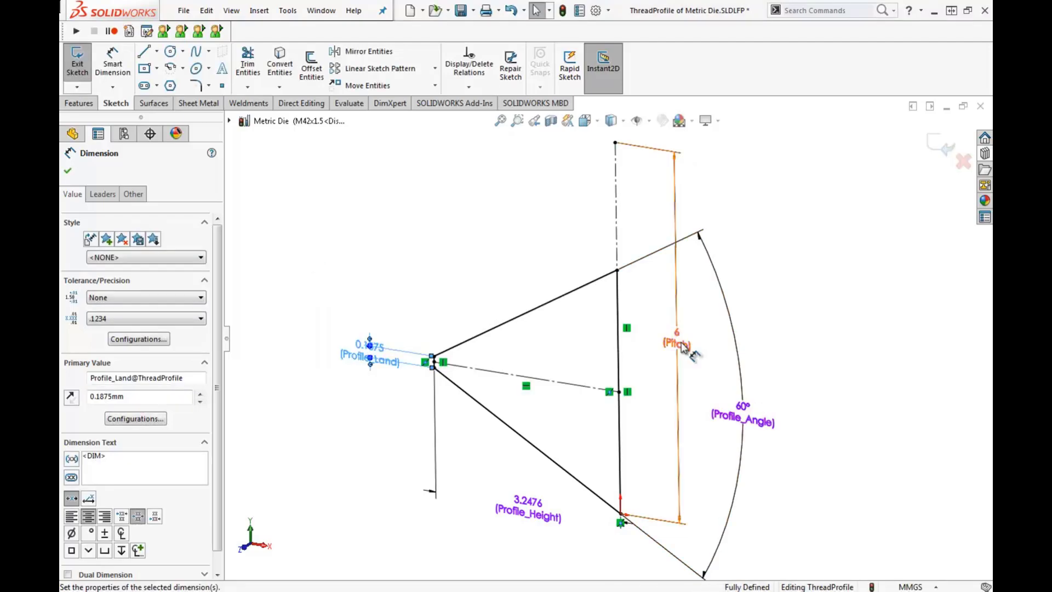
double_click(678, 343)
text(1.5)
key(Return)
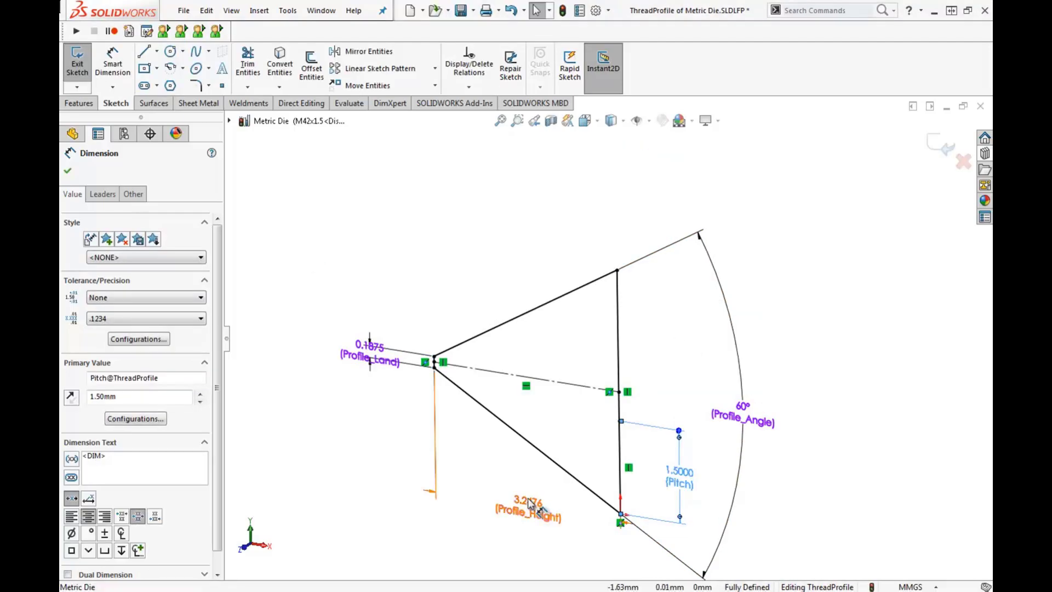
double_click(527, 503)
text(0.9375)
key(Return)
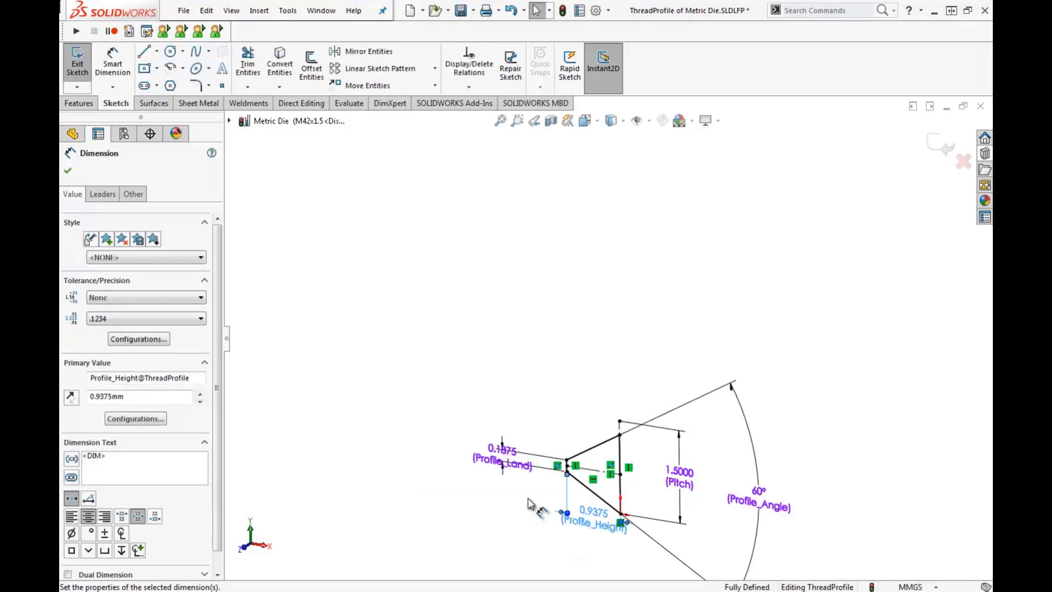
Tidy the Profile_Land, Profile_Height, Pitch and 60° angle labels around the profile
scroll(669, 411, up, 3)
drag(363, 340, 430, 350)
mouse_move(518, 492)
mouse_down()
mouse_move(518, 480)
mouse_move(515, 496)
mouse_up()
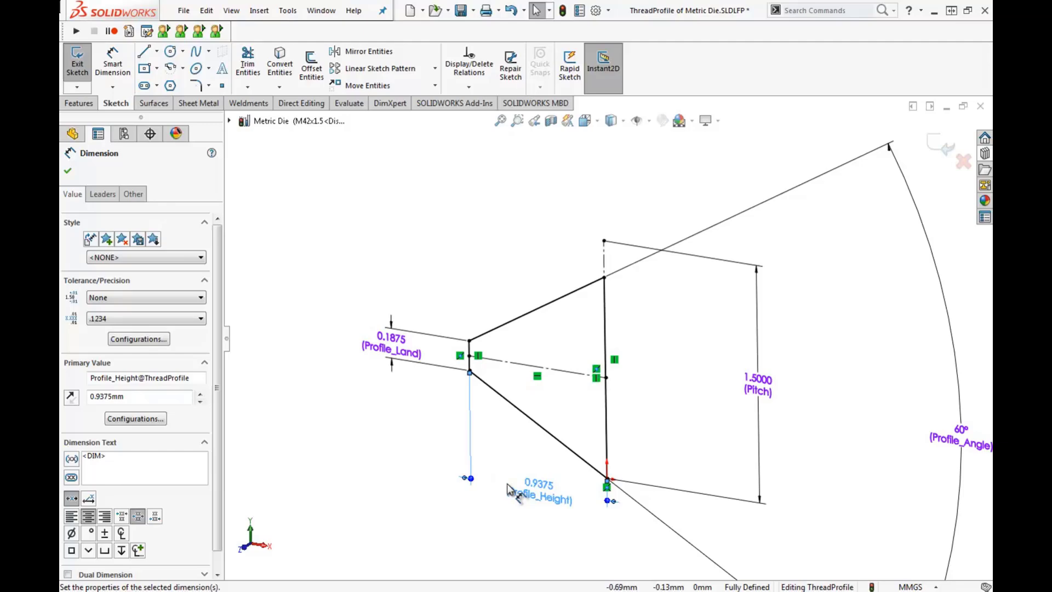
drag(722, 387, 668, 379)
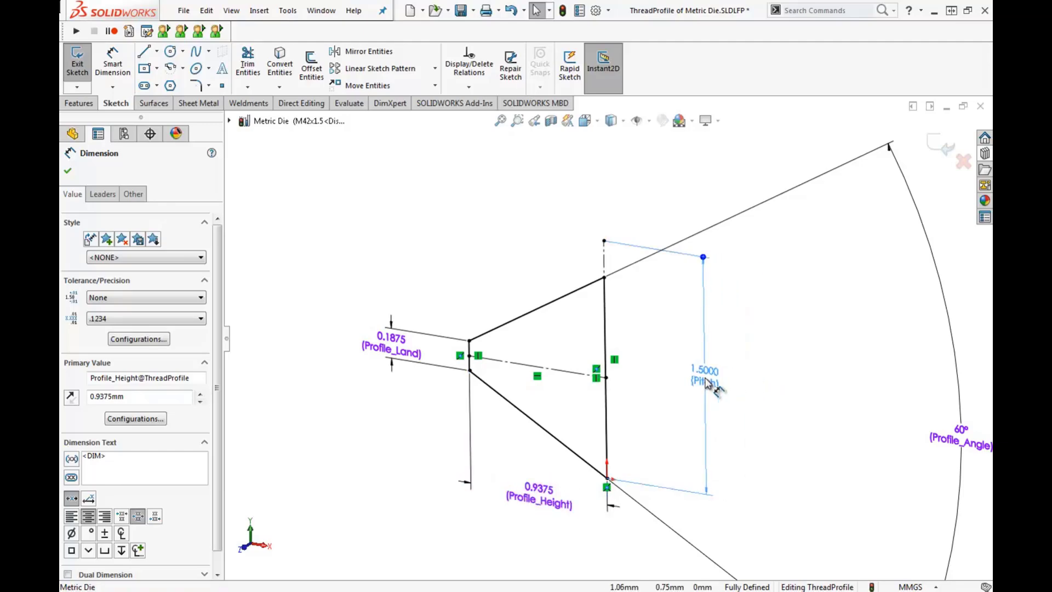
click(67, 171)
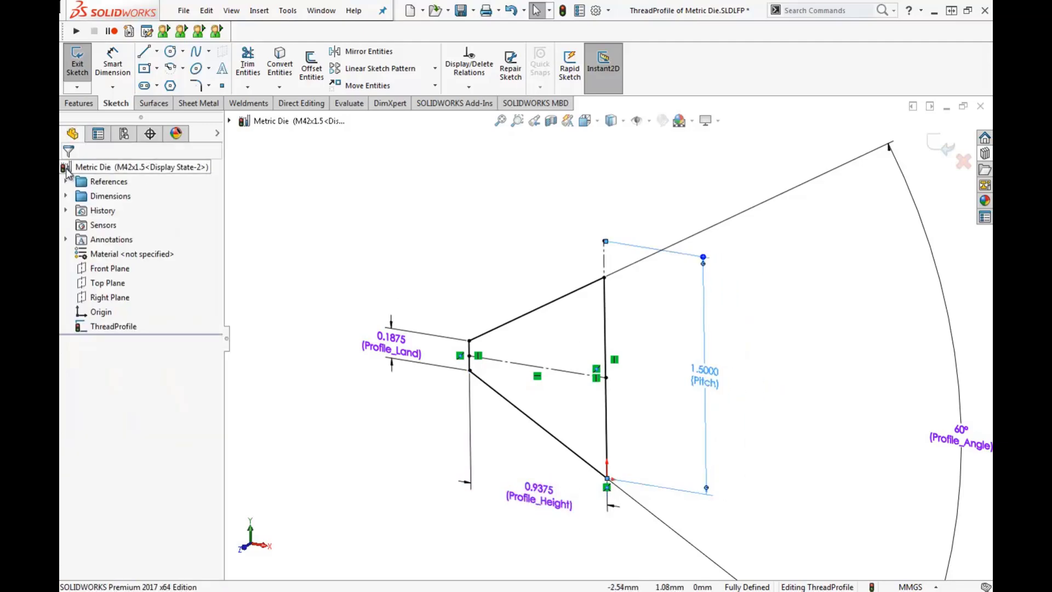
drag(879, 384, 744, 341)
click(828, 270)
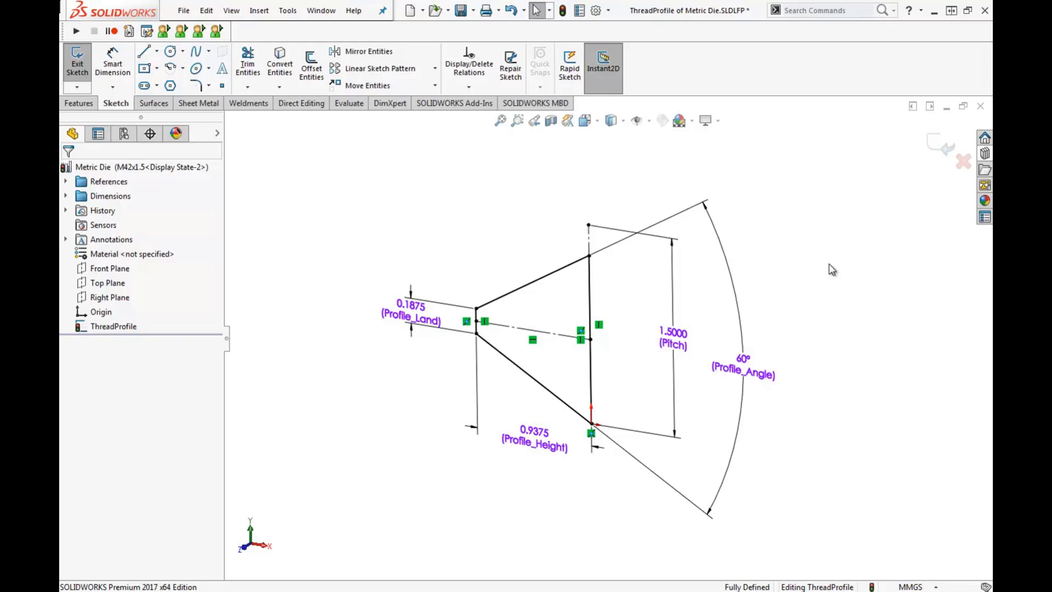
Exit the sketch, save Metric Die.SLDLFP and close the document
click(930, 151)
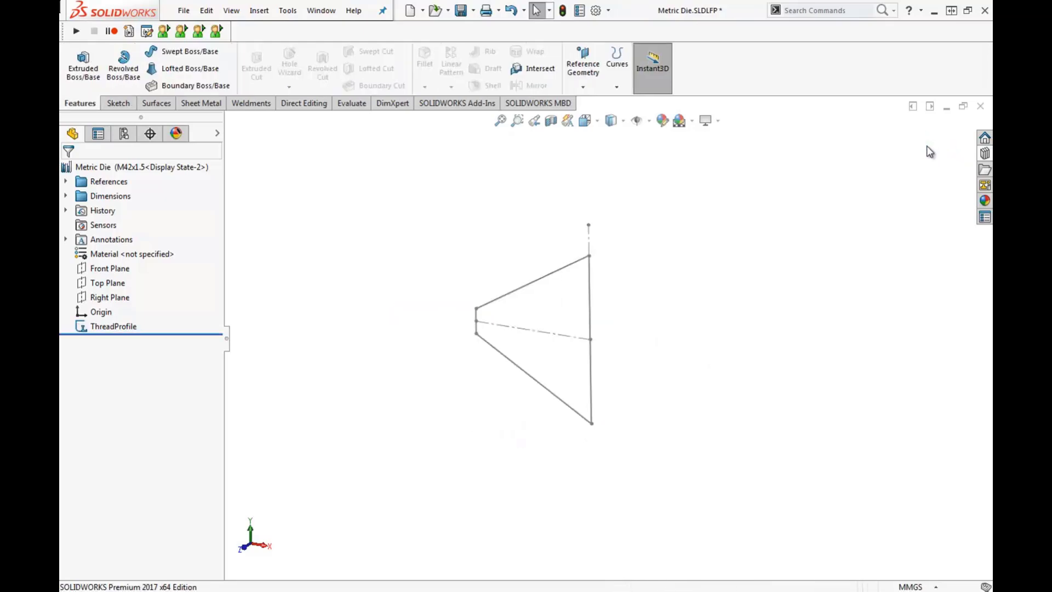
click(461, 11)
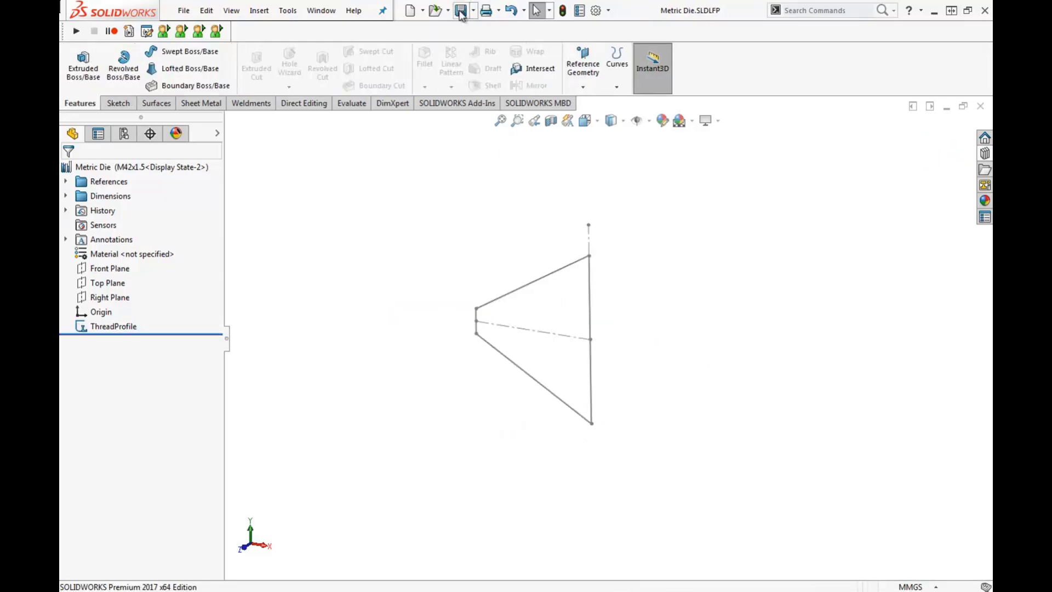
click(980, 107)
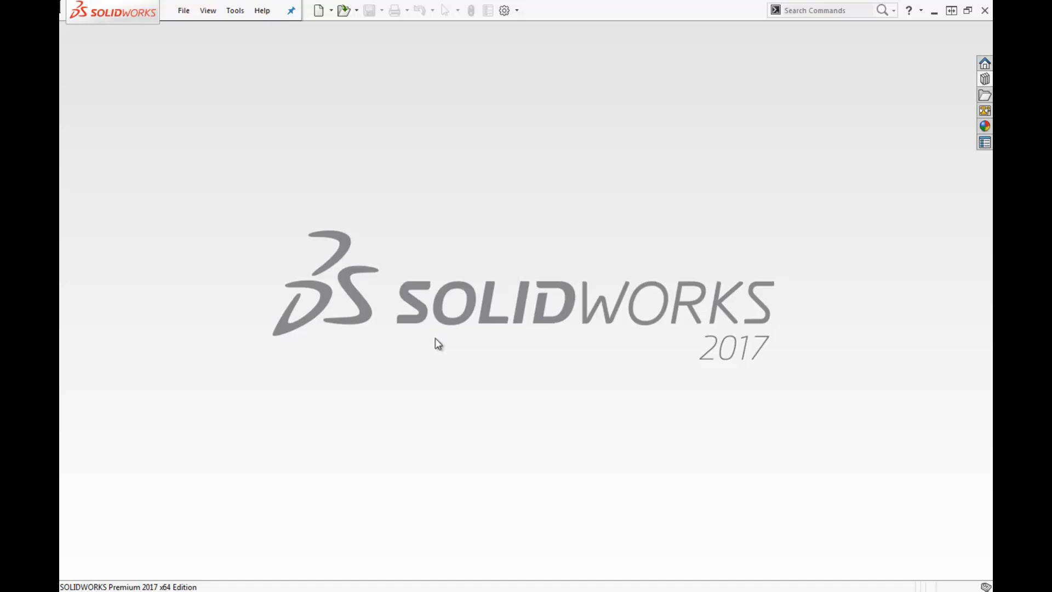
Create a new part and sketch a 42 mm circle at the origin on the Top plane
click(318, 12)
click(218, 174)
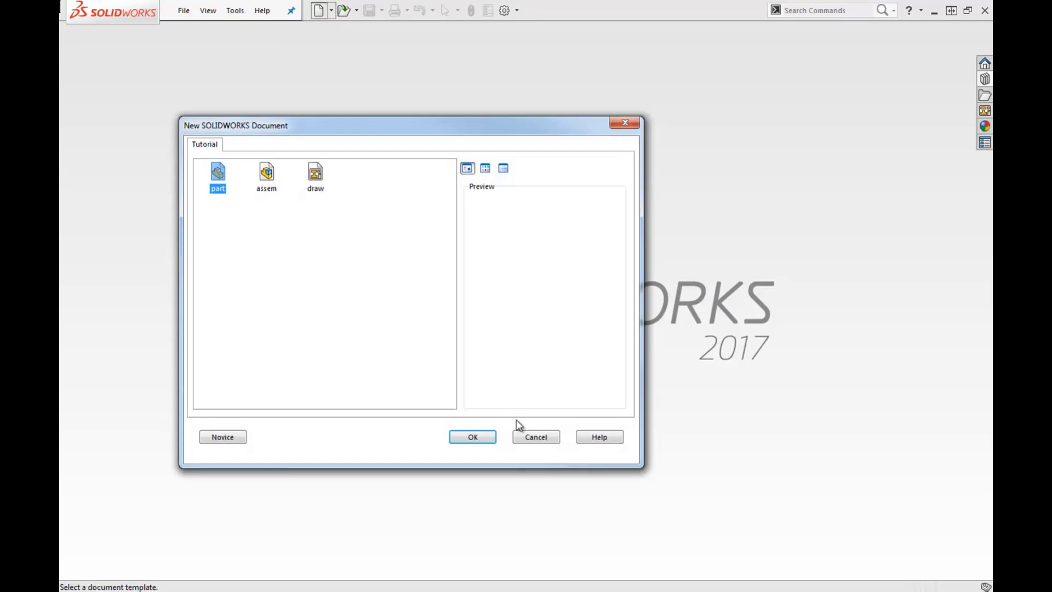
click(472, 437)
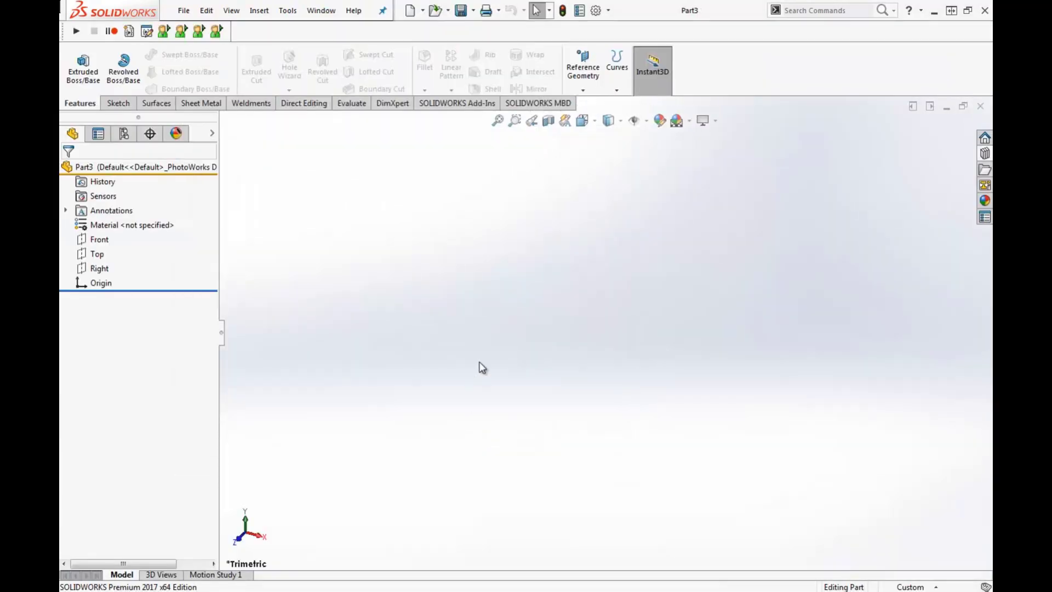
click(96, 254)
click(109, 239)
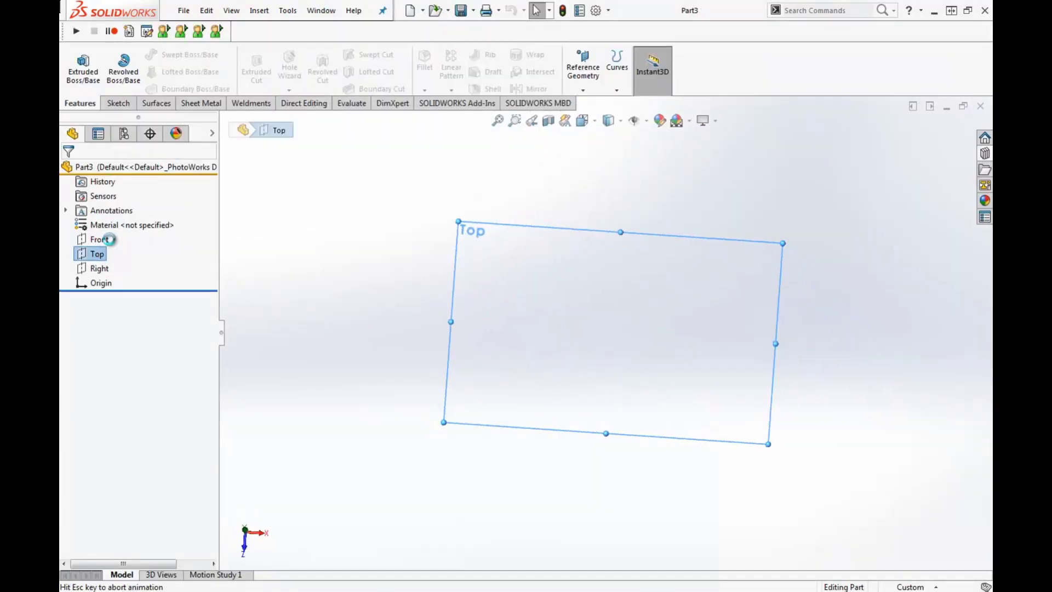
click(170, 52)
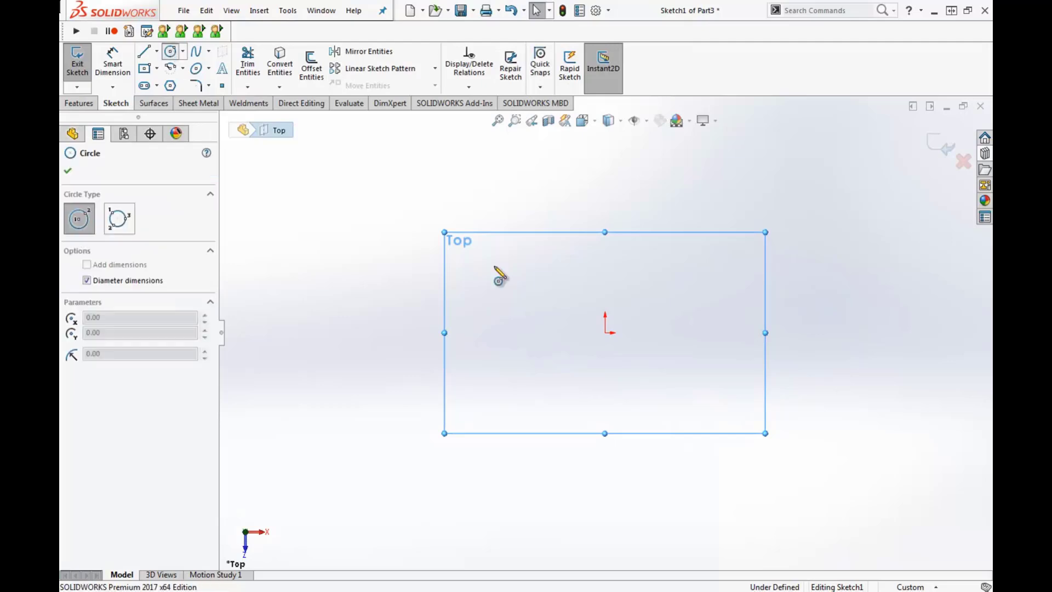
click(606, 332)
text(42)
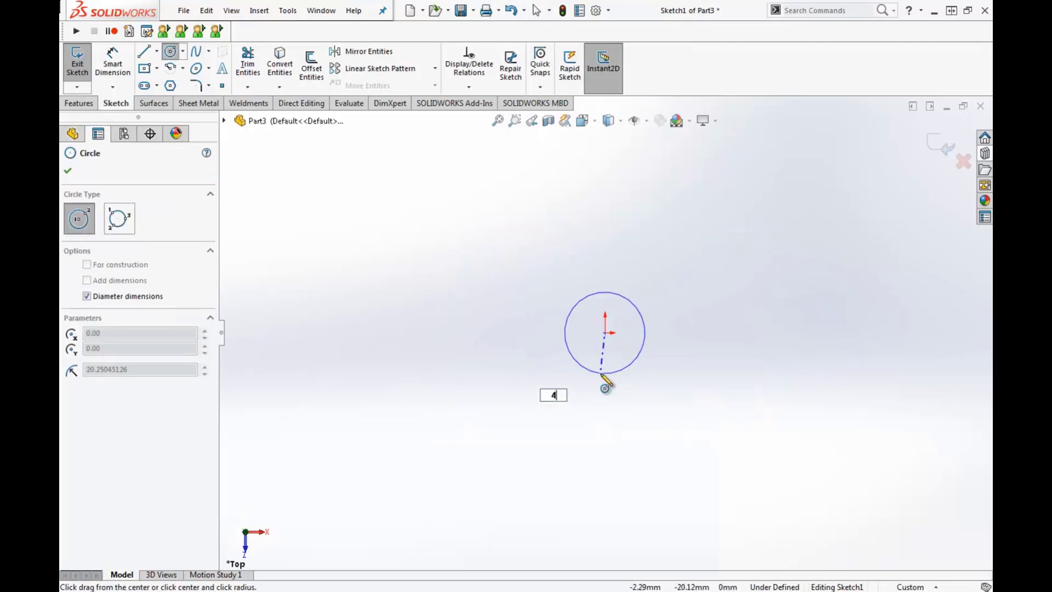
key(Return)
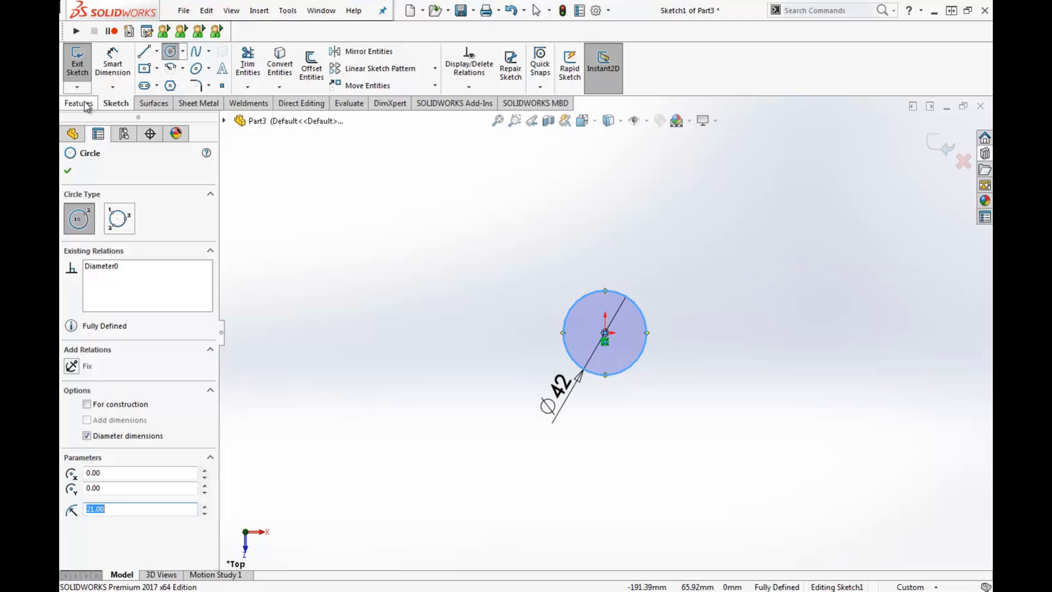
Extrude the circle 50 mm as a boss
click(78, 103)
click(83, 71)
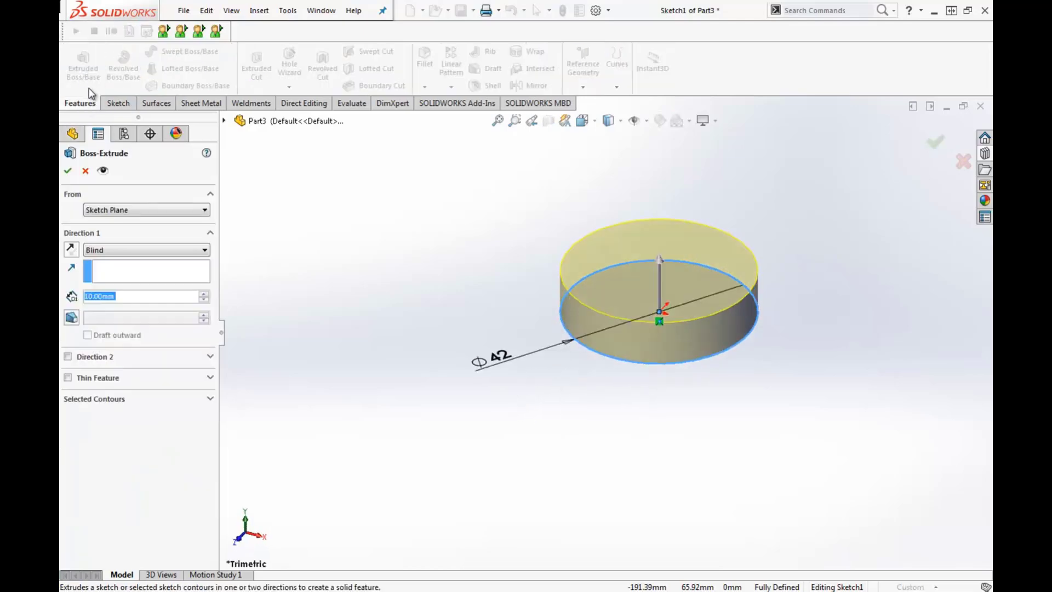
text(50)
key(Return)
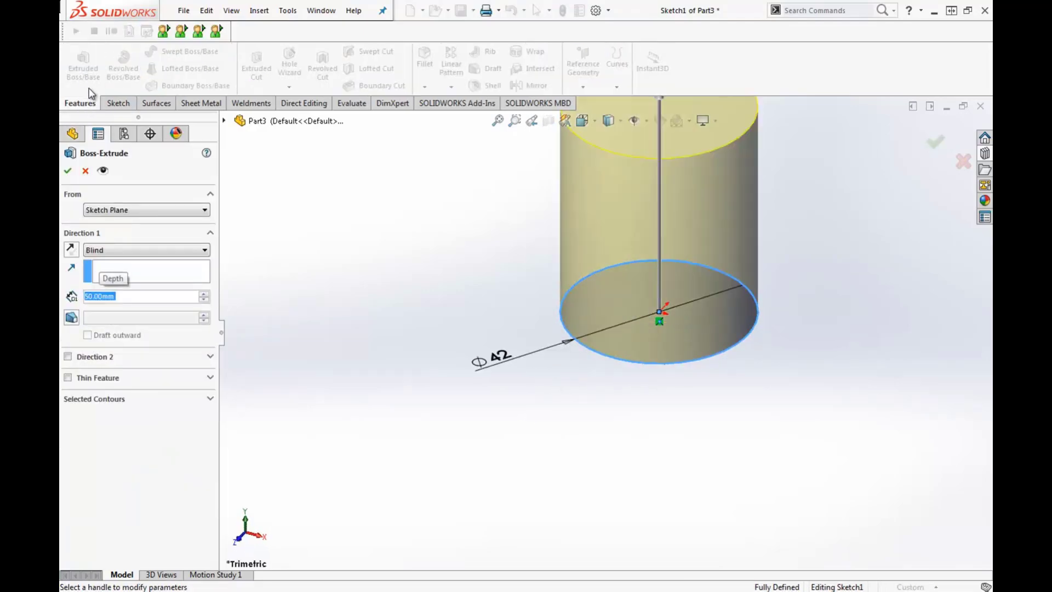
Finish the extrusion and start a Thread feature on the cylinder's top edge
click(68, 171)
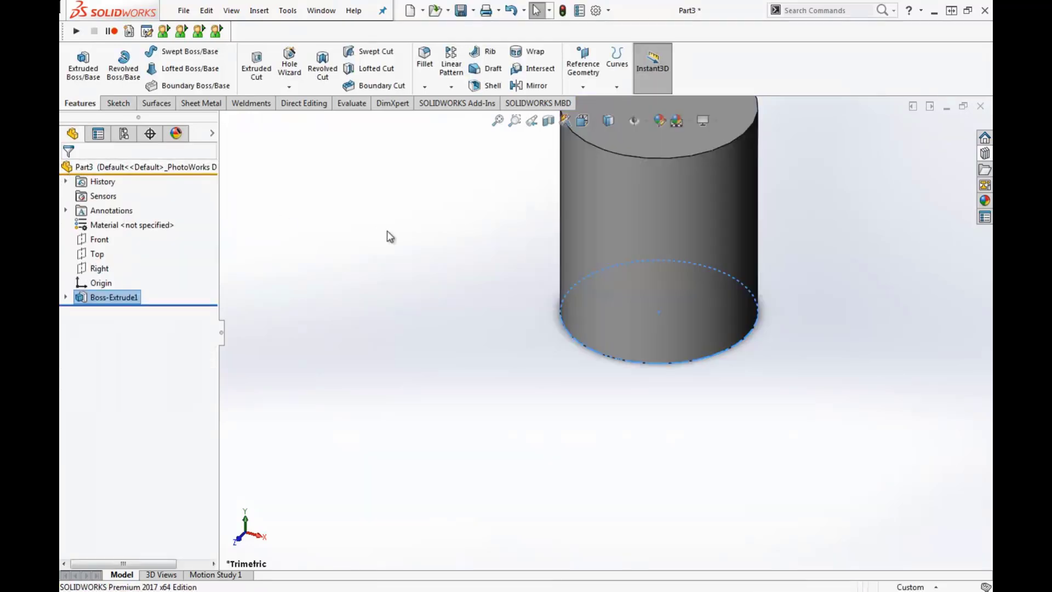
click(289, 88)
click(308, 135)
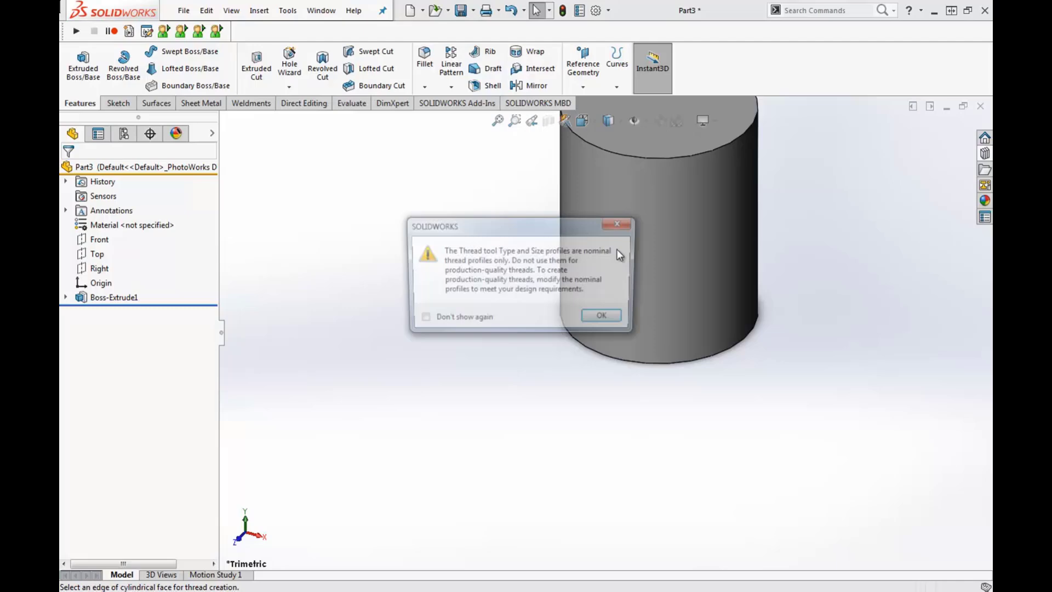
click(605, 319)
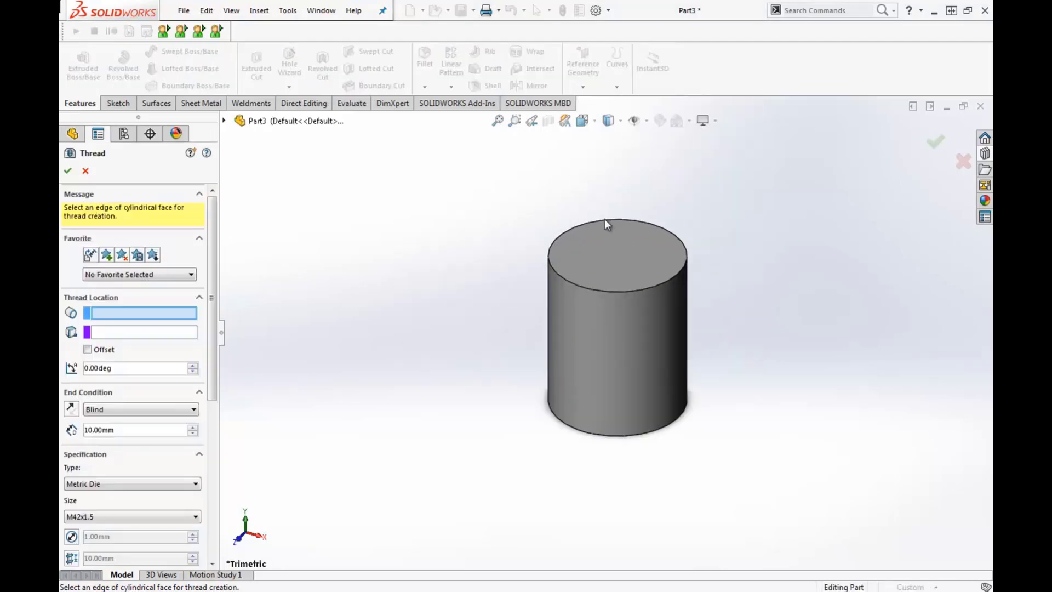
click(586, 230)
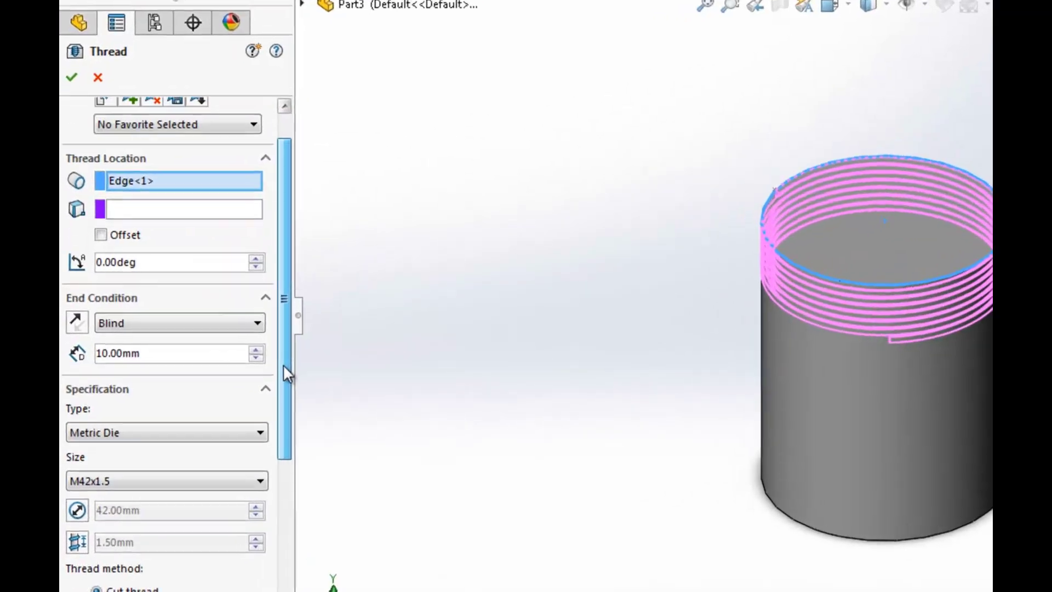
Set the thread type to Metric Die with size M42x1.5
scroll(224, 385, down, 3)
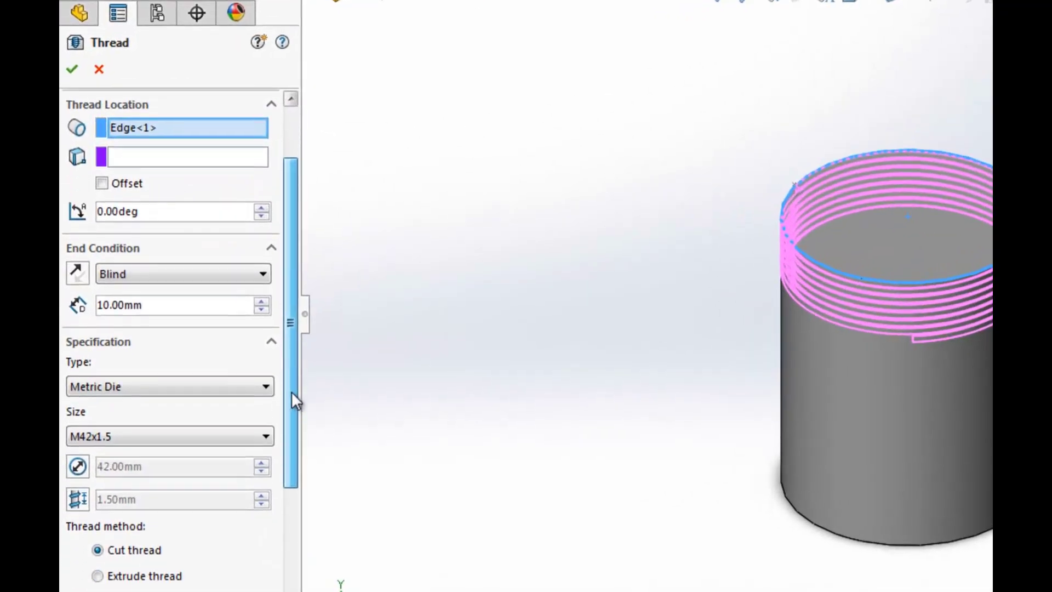
click(85, 378)
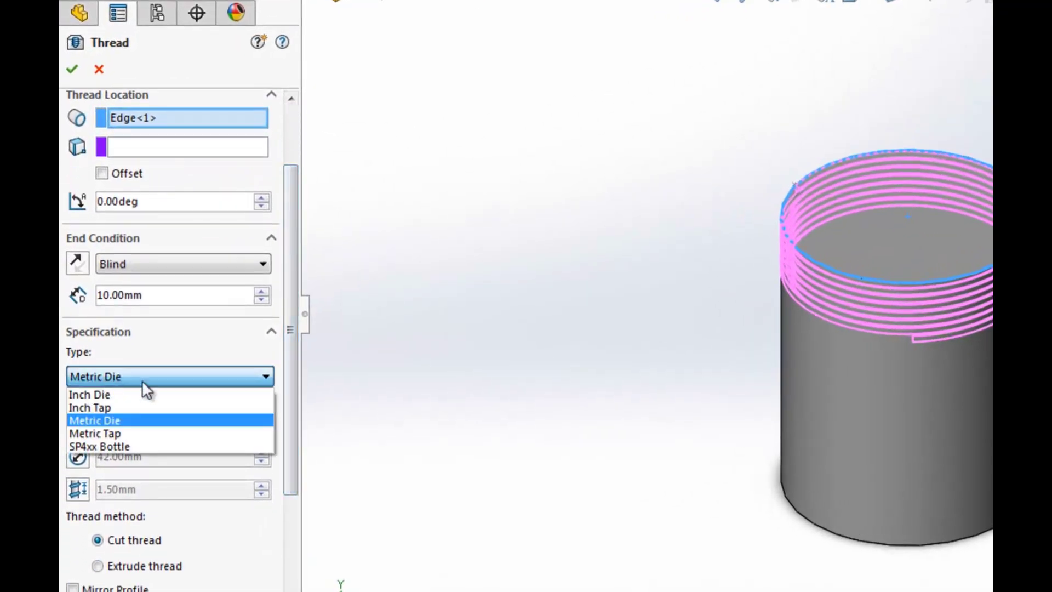
click(128, 420)
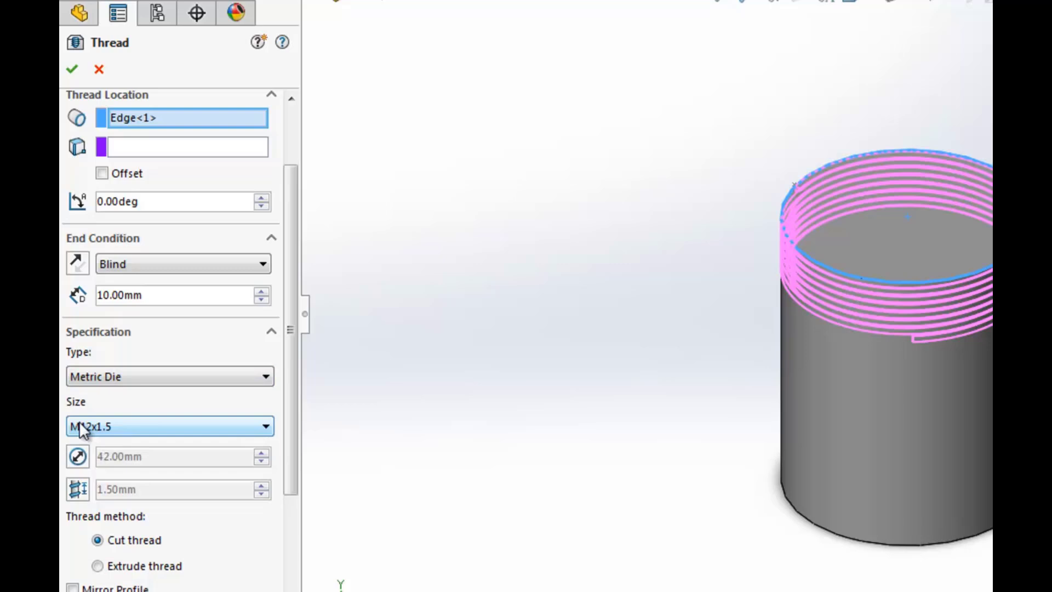
click(130, 423)
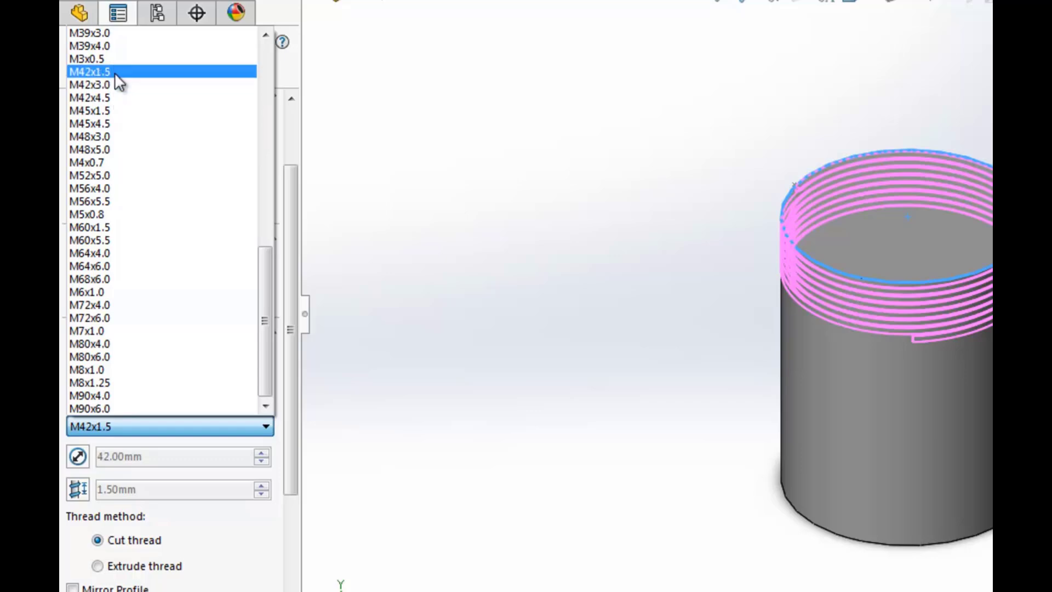
click(114, 72)
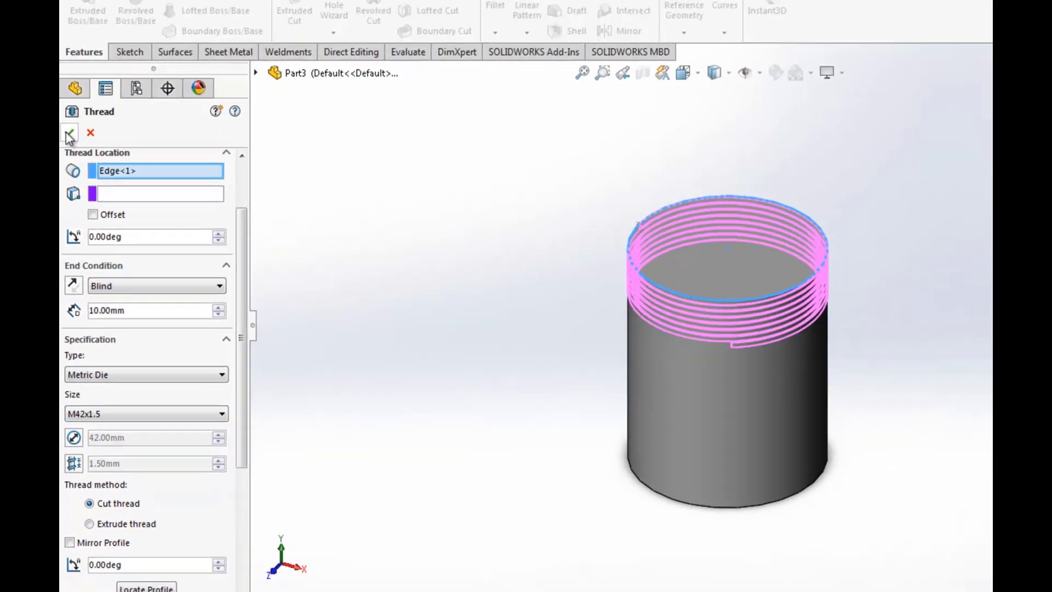
Accept the M42x1.5 Thread1 feature and tilt the view to inspect the grooves
click(72, 69)
scroll(654, 313, down, 5)
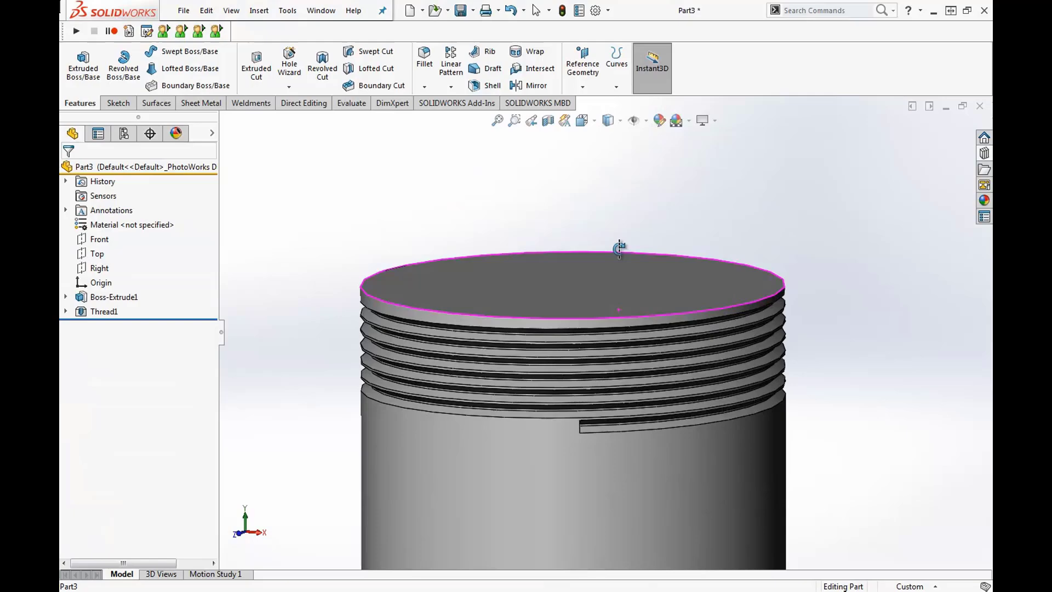
middle_drag(620, 244, 535, 390)
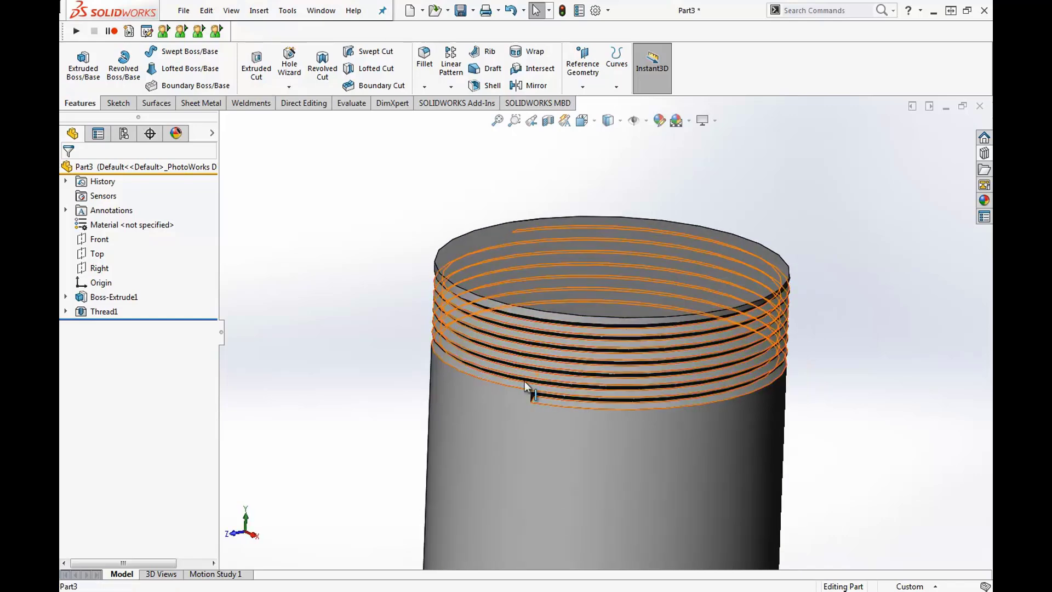